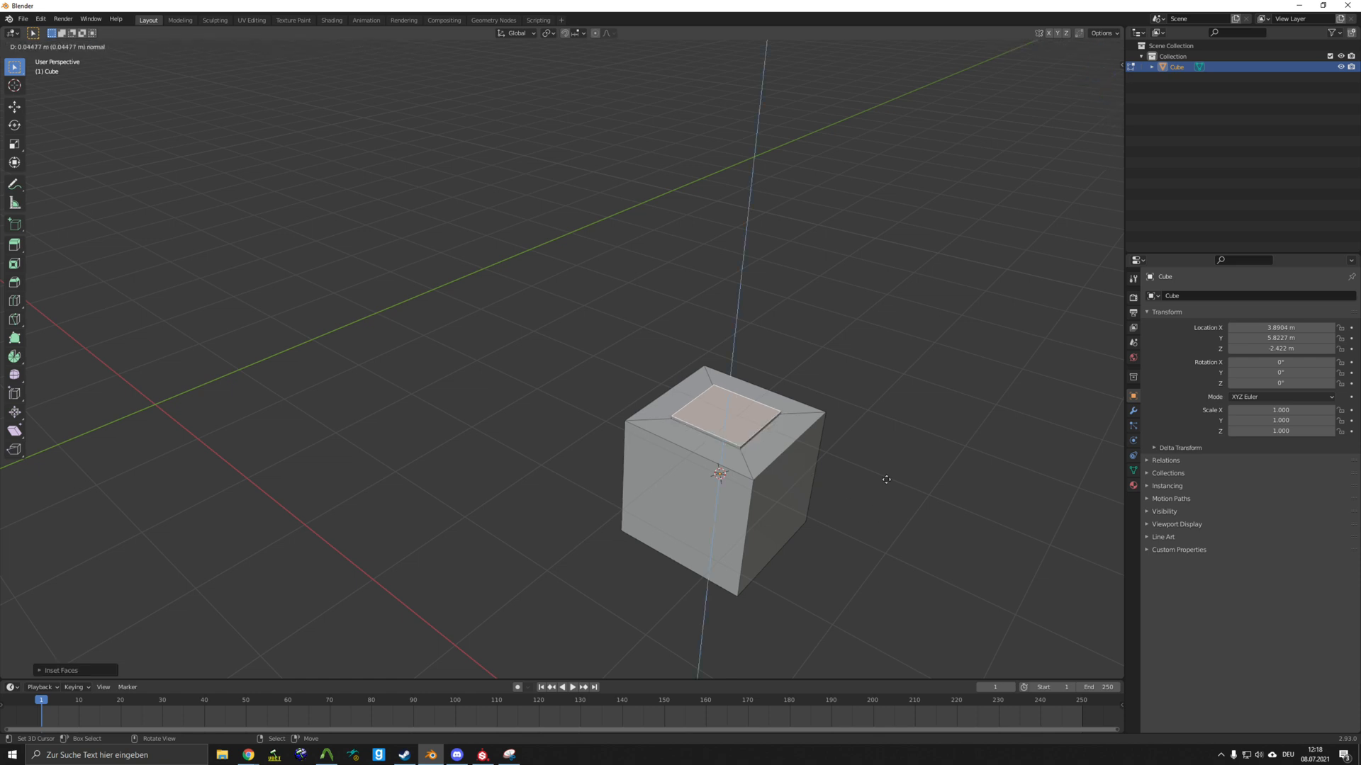
- Extrude the cube's inset top face up into a narrow column, then widen its end and extrude it into a larger block on top
left_click(906, 369)
key("s")
left_click(969, 419)
key("e")
left_click(828, 403)
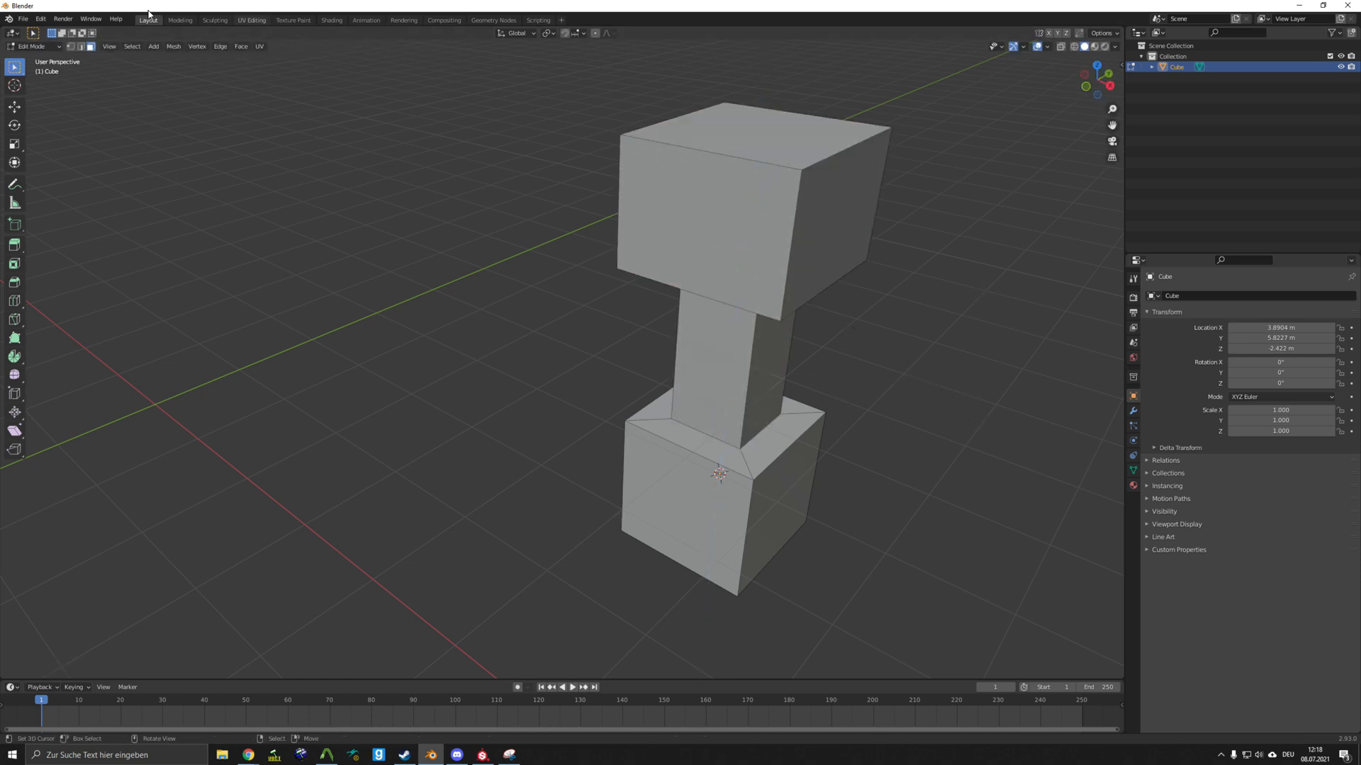
- Mark seams on the lower outer edge loop of the upper block and the top outer edge loop of the base block
middle_click_drag(507, 371, 510, 307)
left_click(487, 364, "alt")
left_click(518, 589, "alt+shift")
key("ctrl+e")
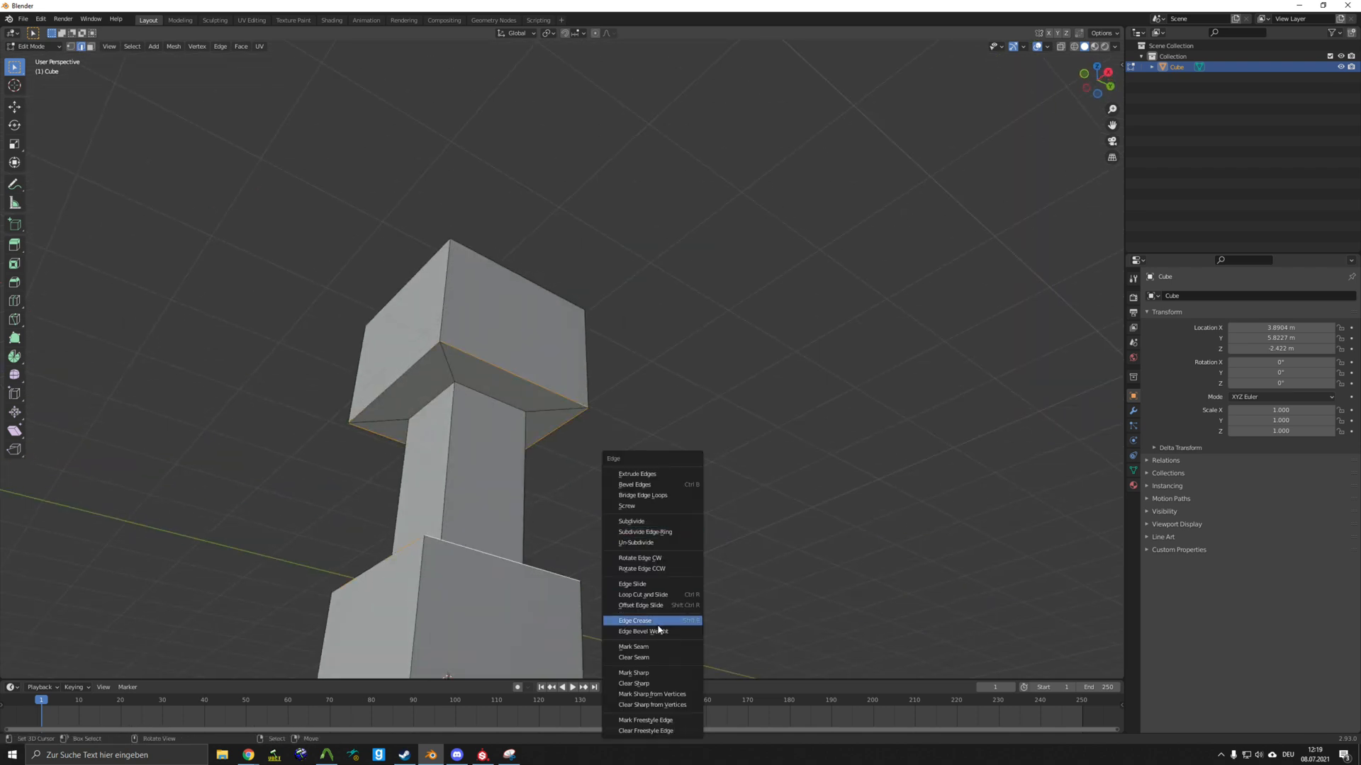
left_click(633, 647)
middle_click_drag(624, 567, 606, 453)
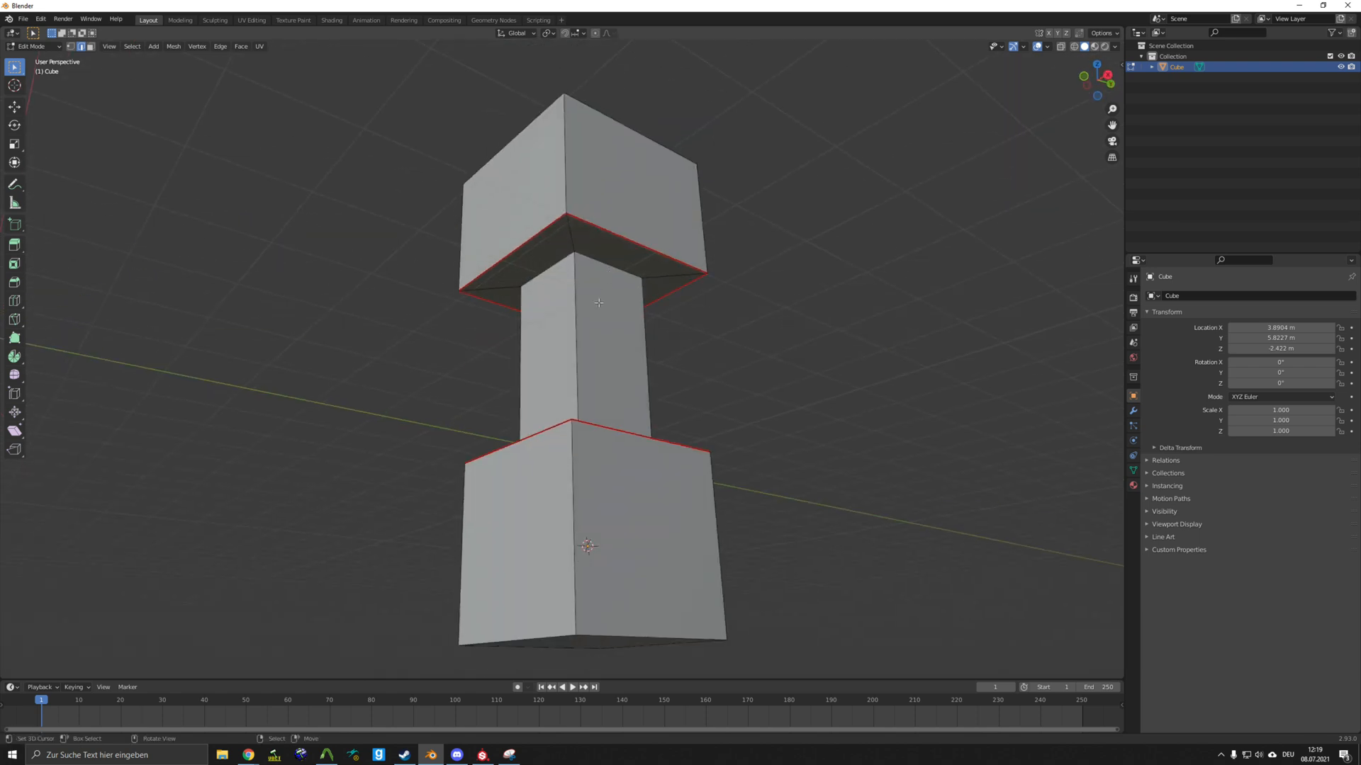
- Mark seams around both ends of the column, along one vertical column edge, and on the vertical edges of both blocks
key("ctrl+e")
left_click(855, 313)
right_click(585, 312)
key("ctrl+e")
left_click(585, 312)
middle_click_drag(585, 313, 581, 383)
middle_click_drag(460, 183, 397, 316)
middle_click_drag(418, 660, 456, 533, "shift")
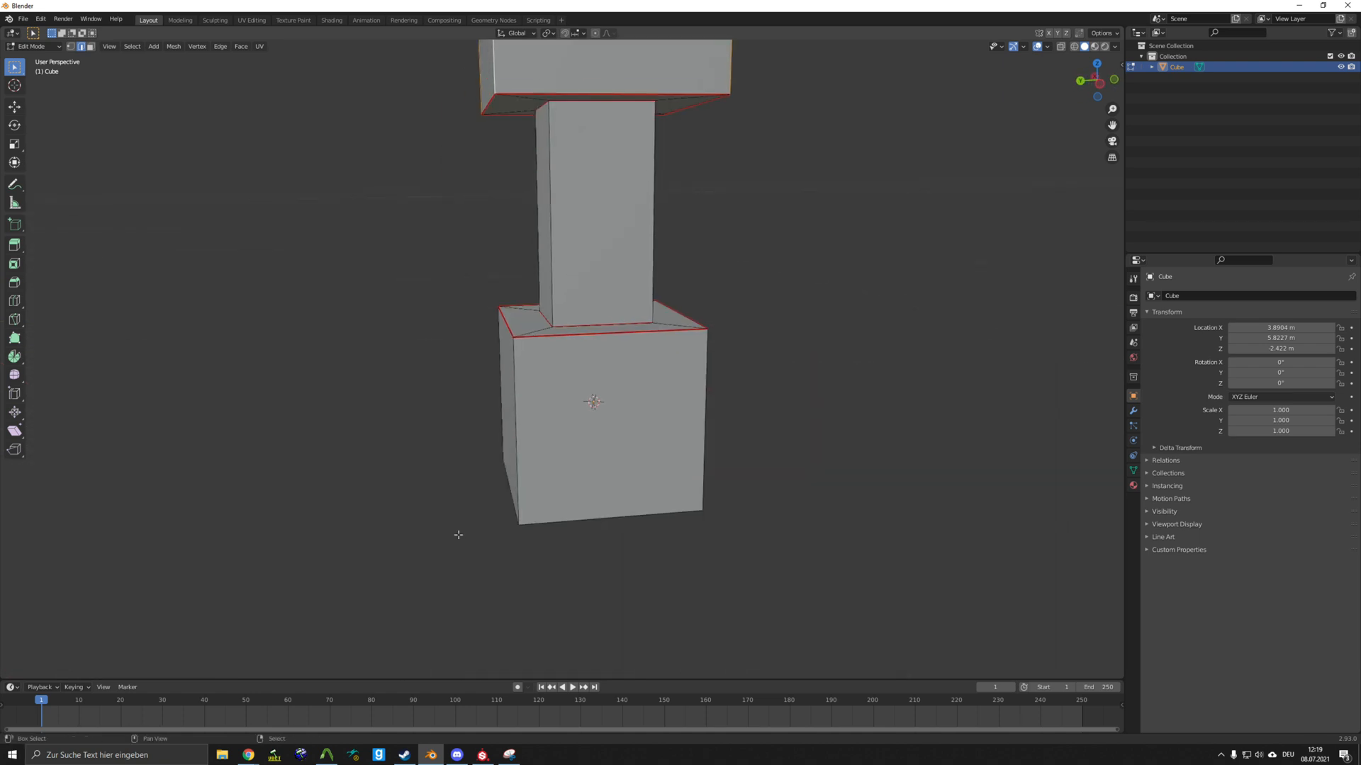
middle_click_drag(747, 404, 674, 388)
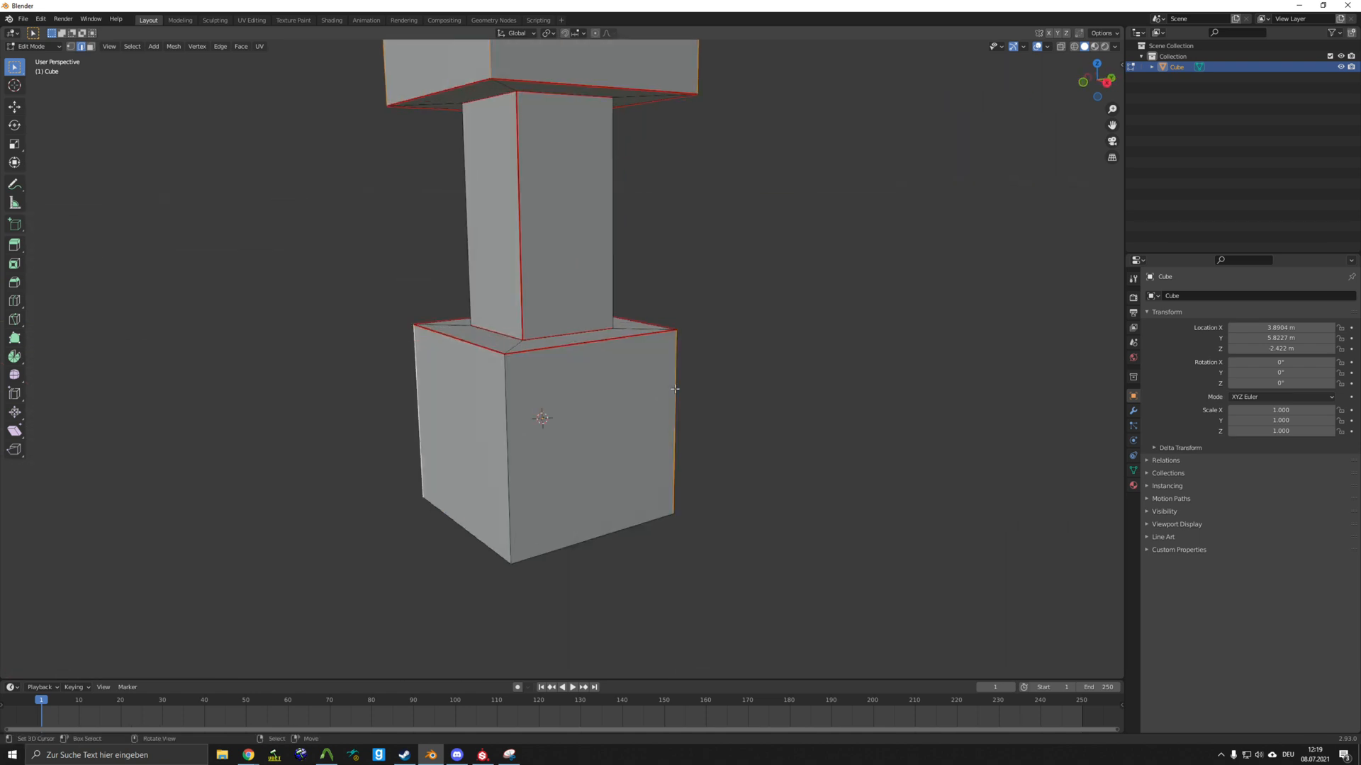
scroll(771, 416, "down", 5)
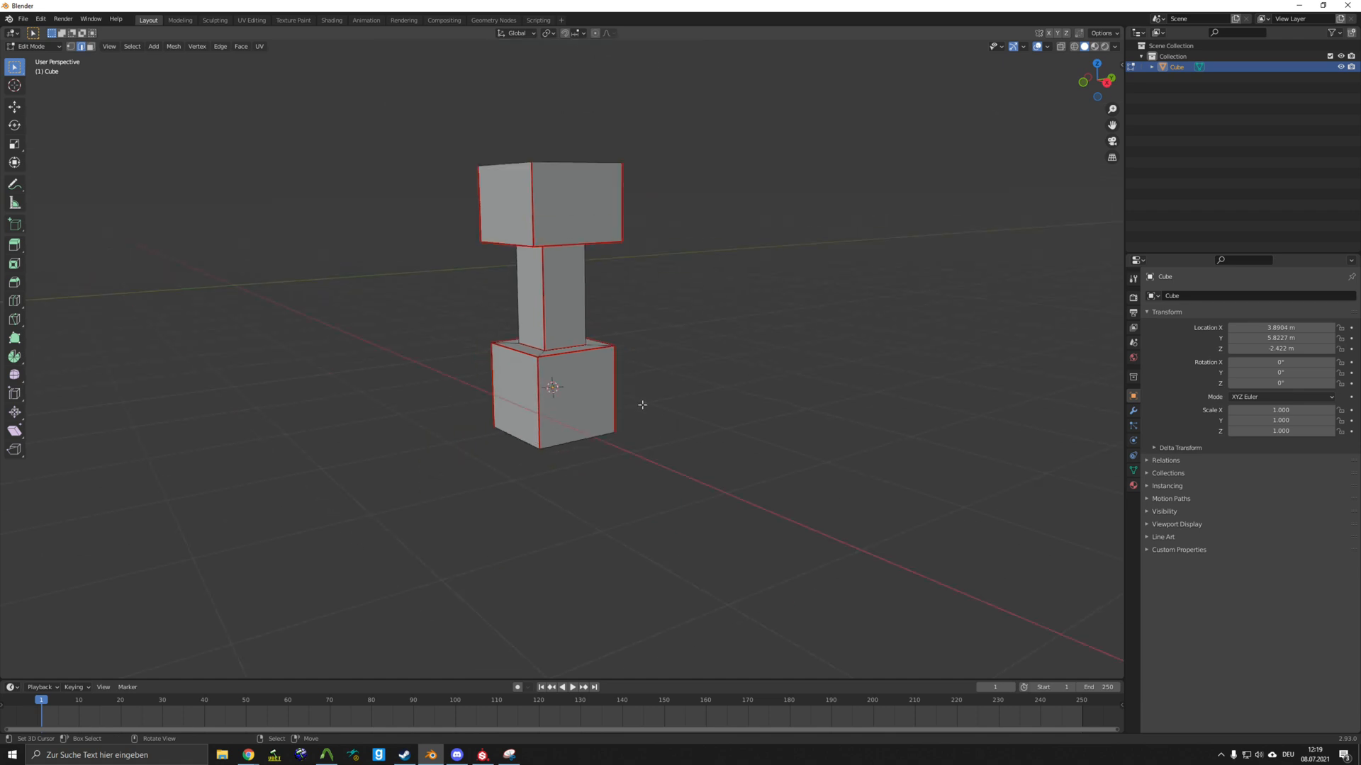
- Switch to the UV Editing workspace and unwrap the whole mesh along its seams
key("Tab")
left_click(252, 20)
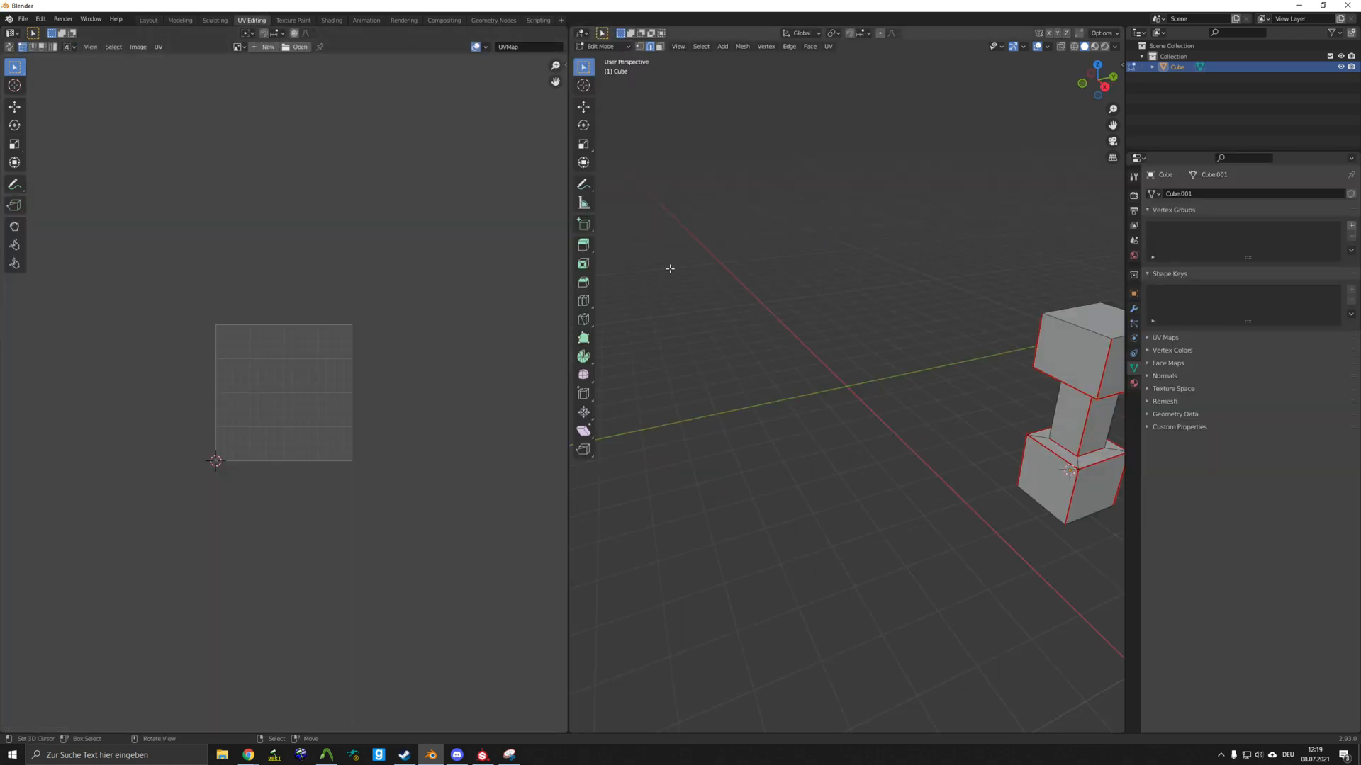
middle_click_drag(908, 362, 848, 359, "shift")
key("Tab")
key("Tab")
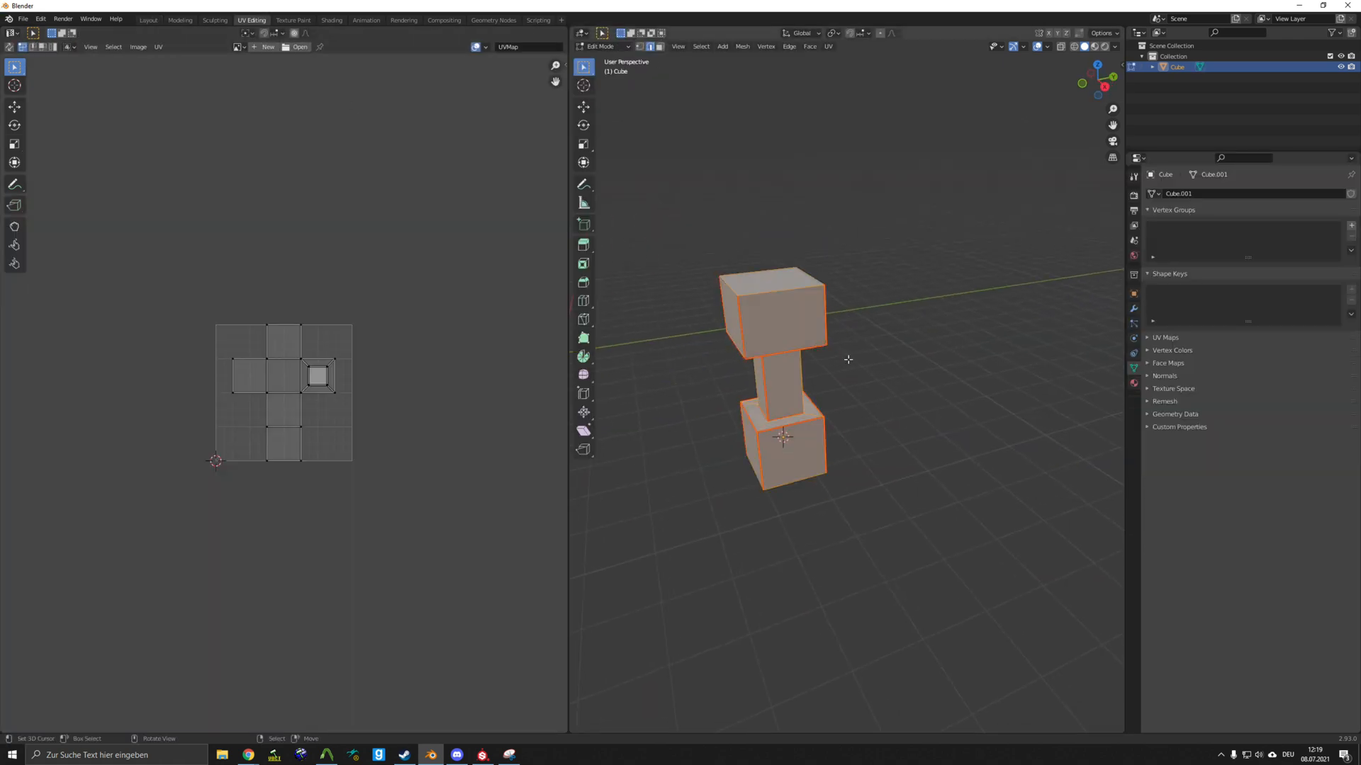
key("u")
left_click(851, 360)
scroll(283, 394, "up", 4)
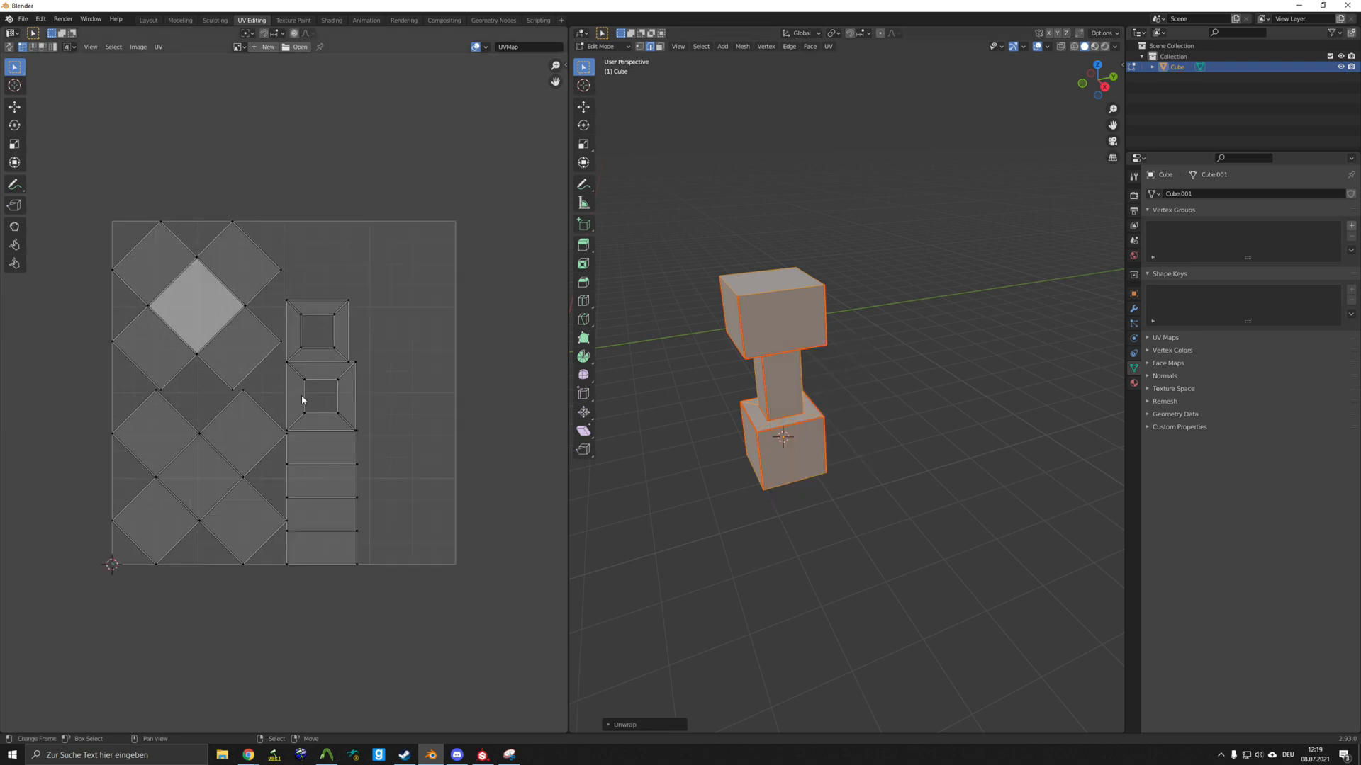
- Select all UV islands and pack them with UVPackmaster2
key("a")
key("n")
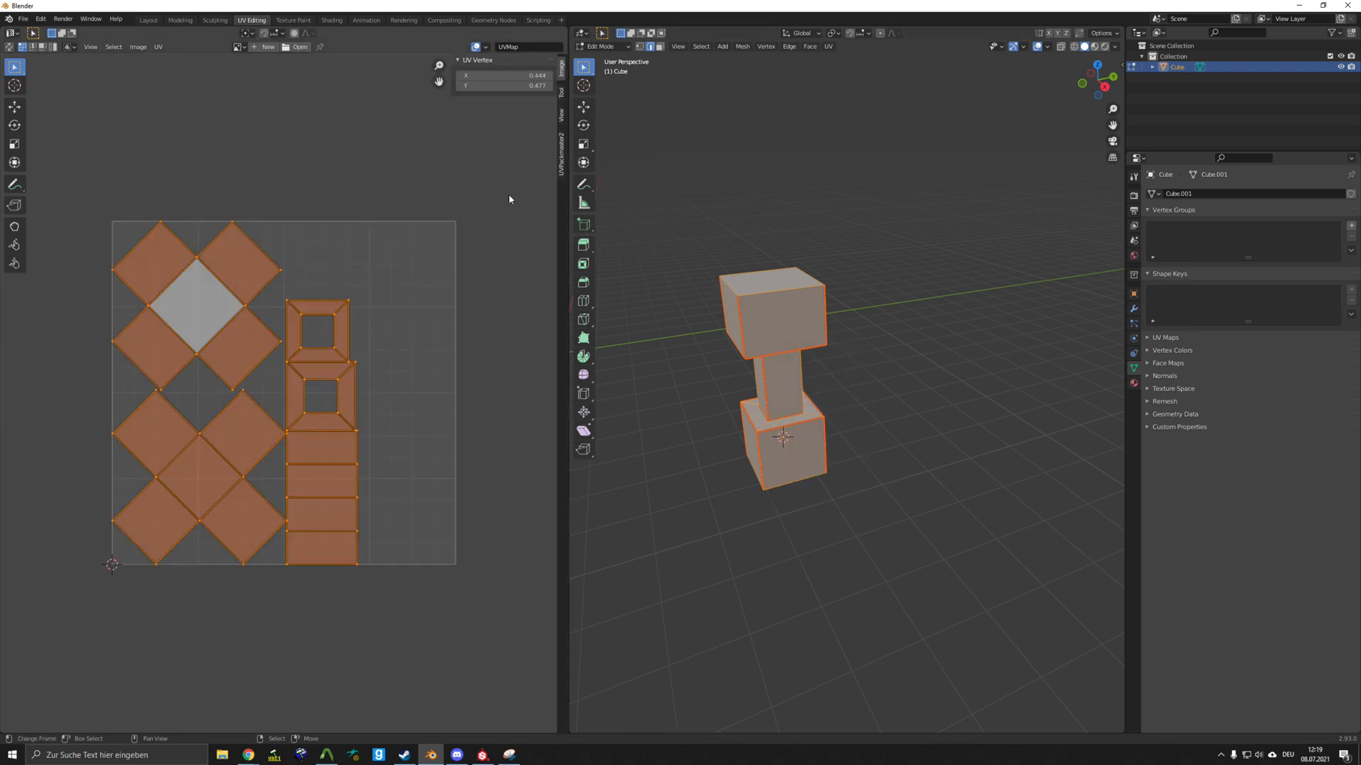
left_click(561, 146)
left_click(503, 151)
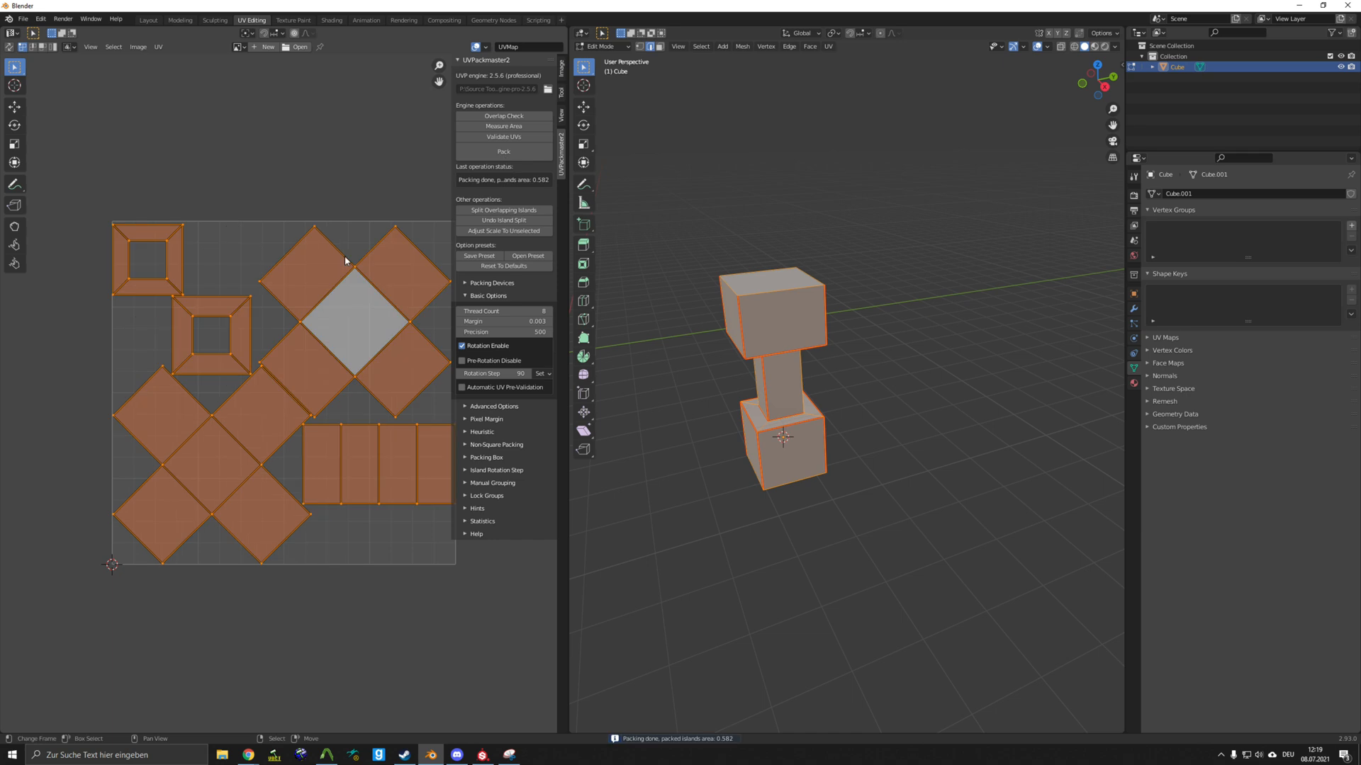
scroll(362, 298, "down", 2)
middle_click_drag(365, 304, 265, 363)
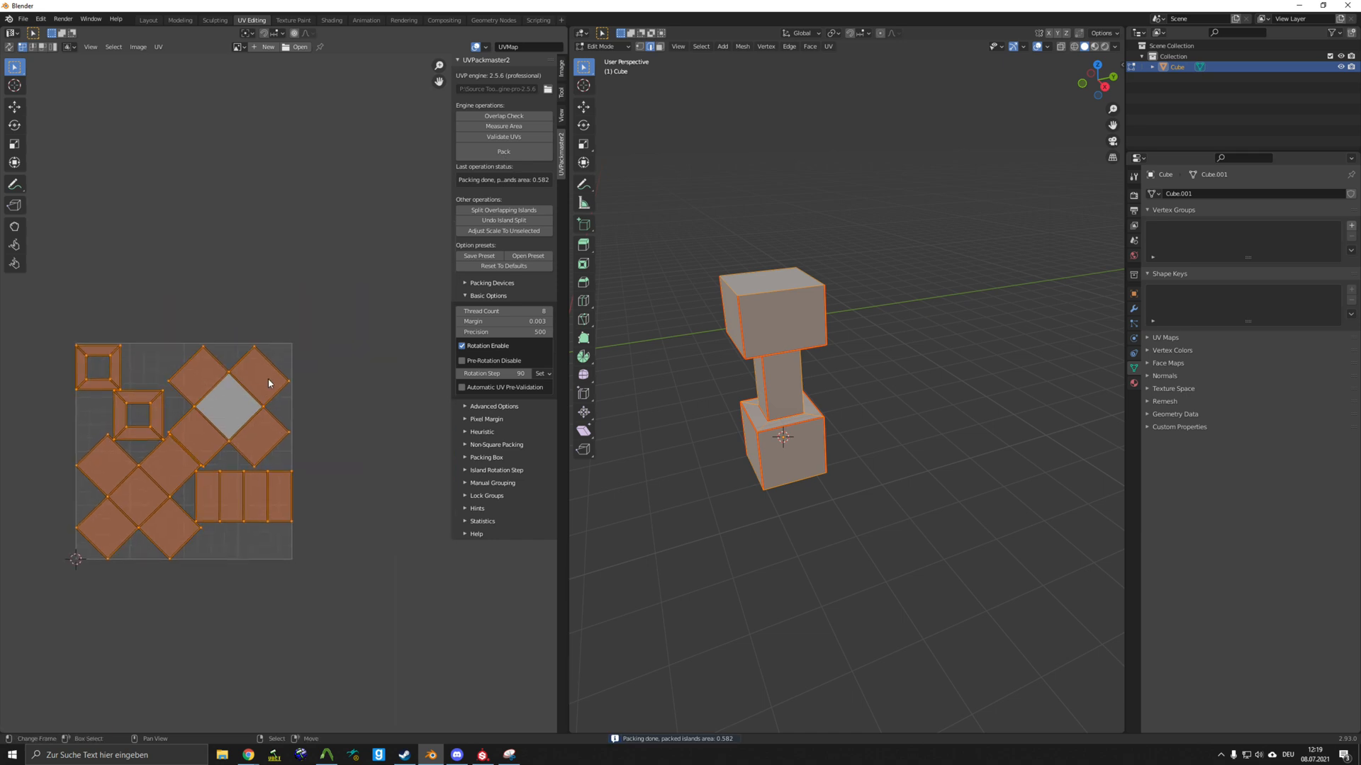
- Split the UV editor horizontally into two areas and make the upper one a Shader Editor
key("Tab")
middle_click_drag(776, 421, 826, 435, "shift")
key("Tab")
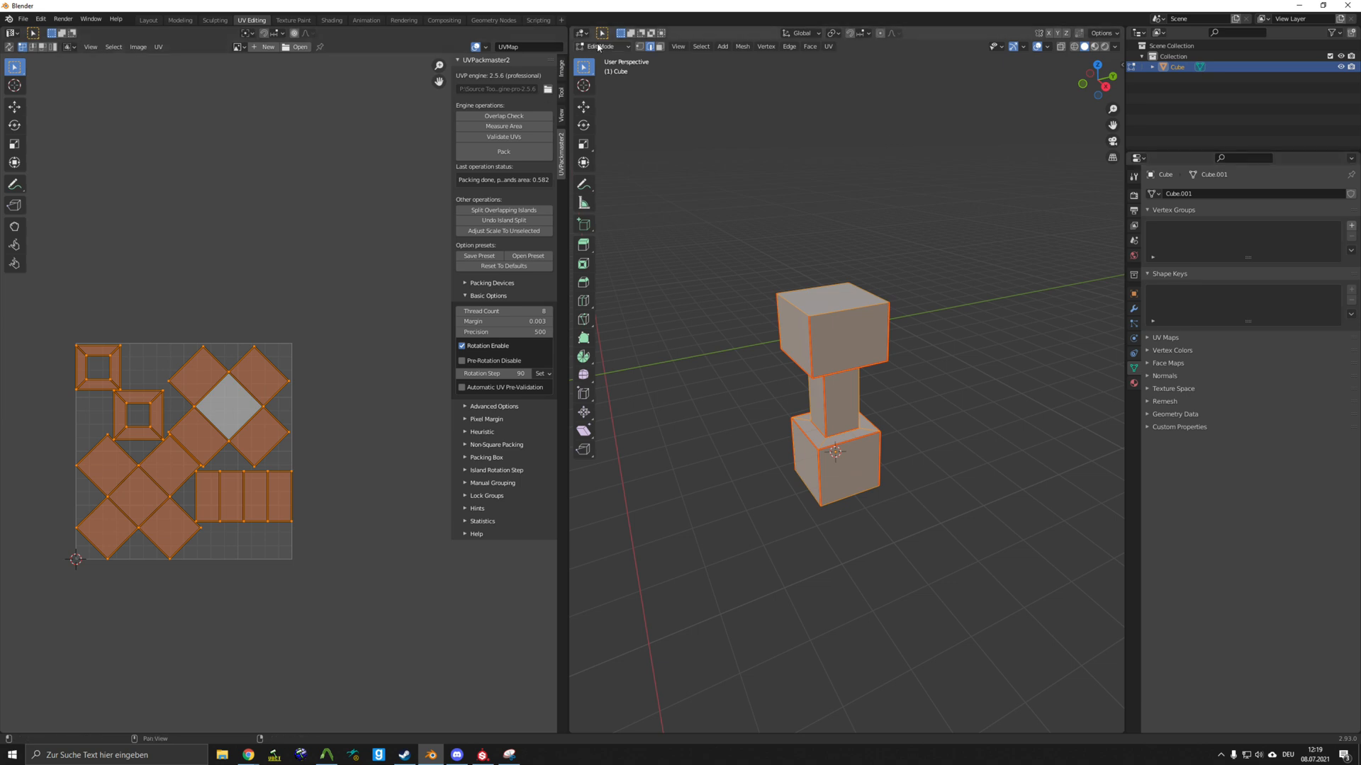
left_click_drag(566, 29, 569, 340)
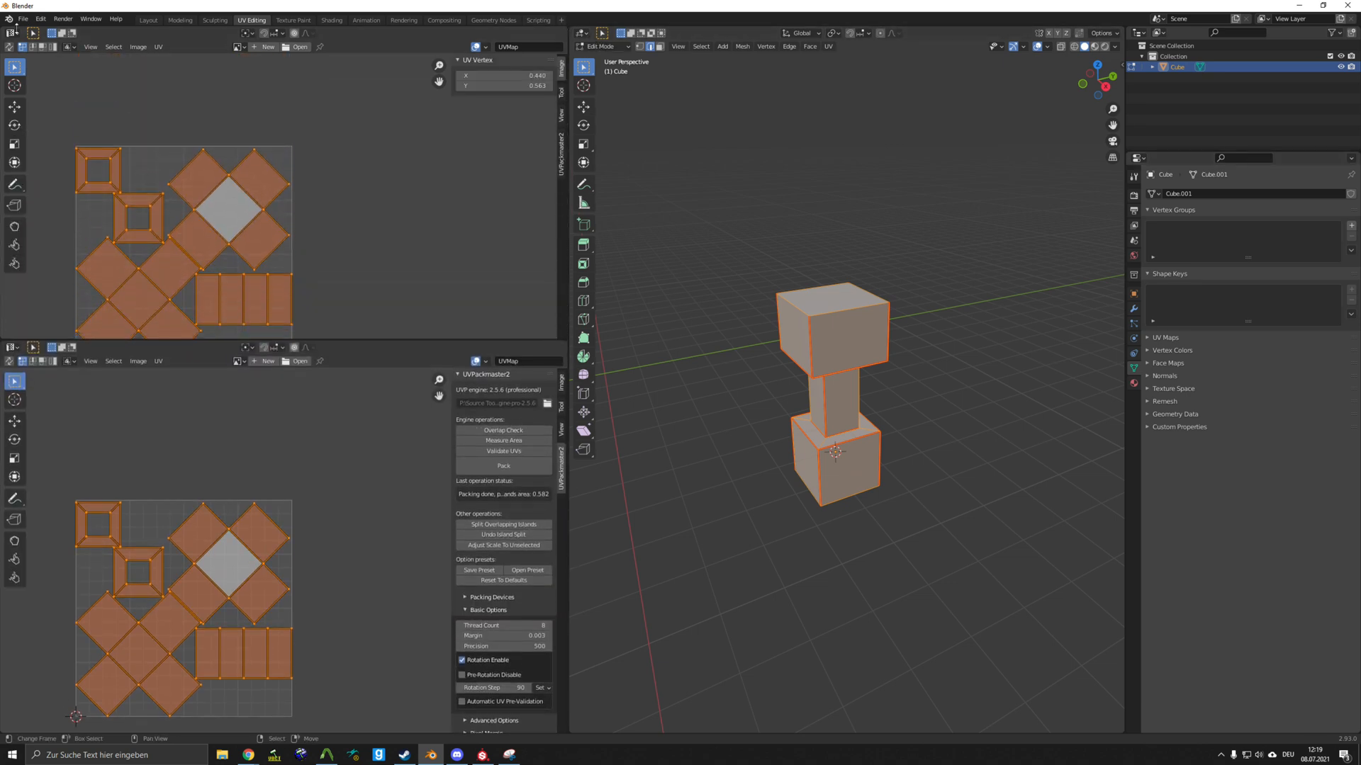
left_click(12, 32)
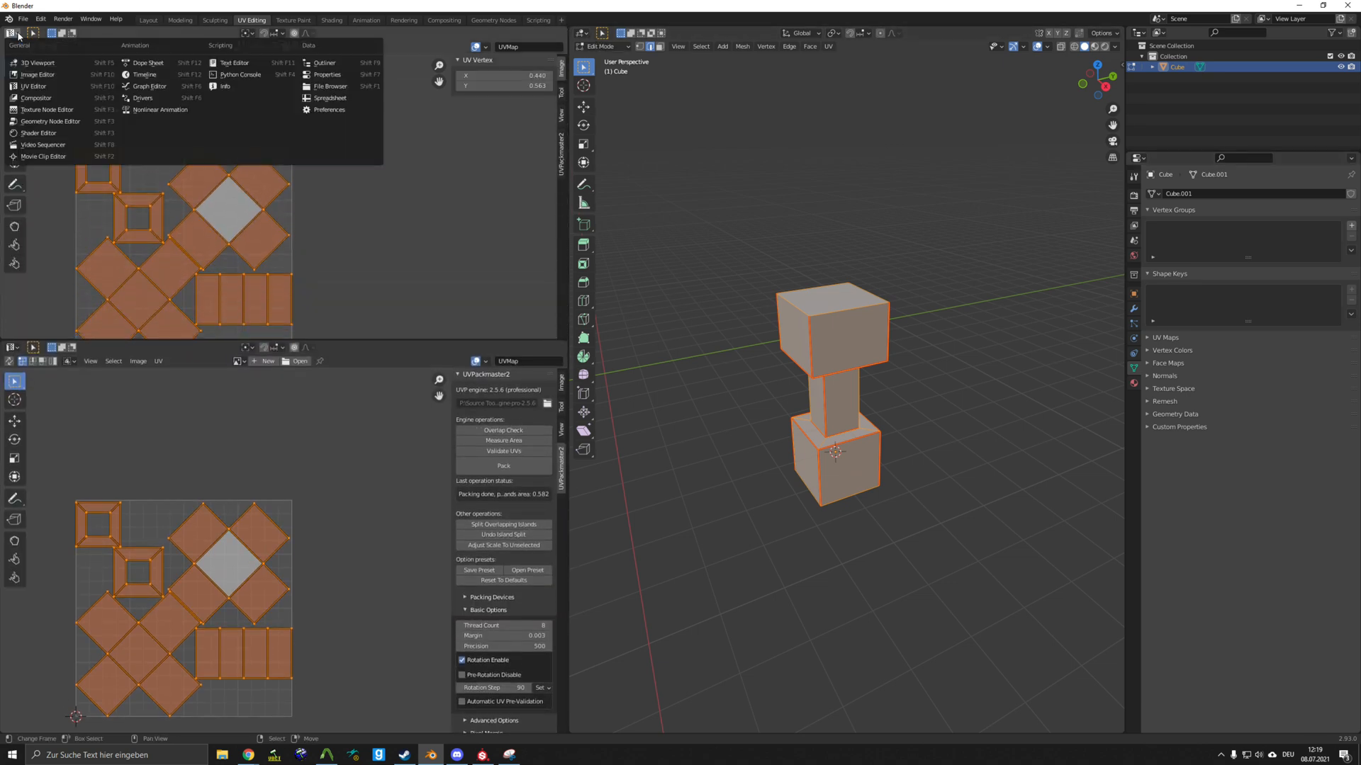
left_click(51, 132)
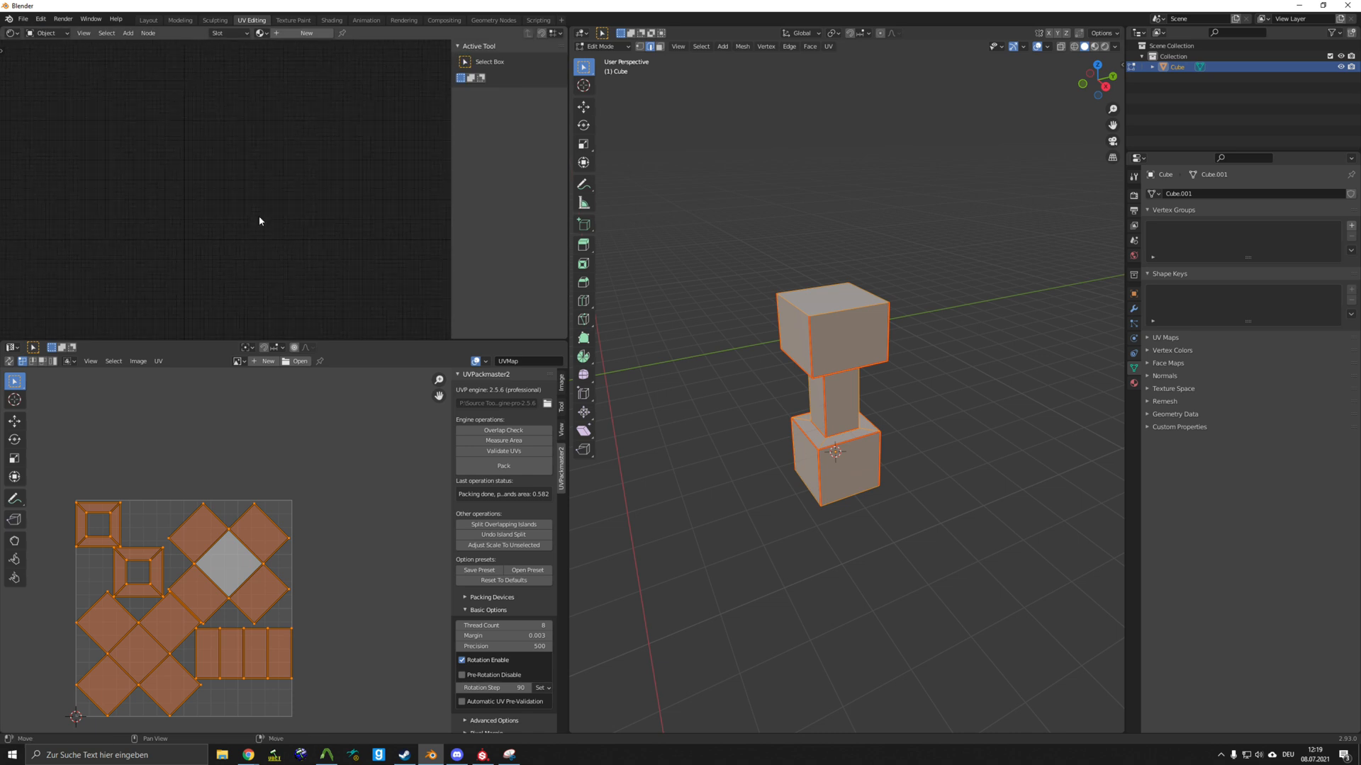
- Set the scene's render engine to Cycles
left_click(1134, 383)
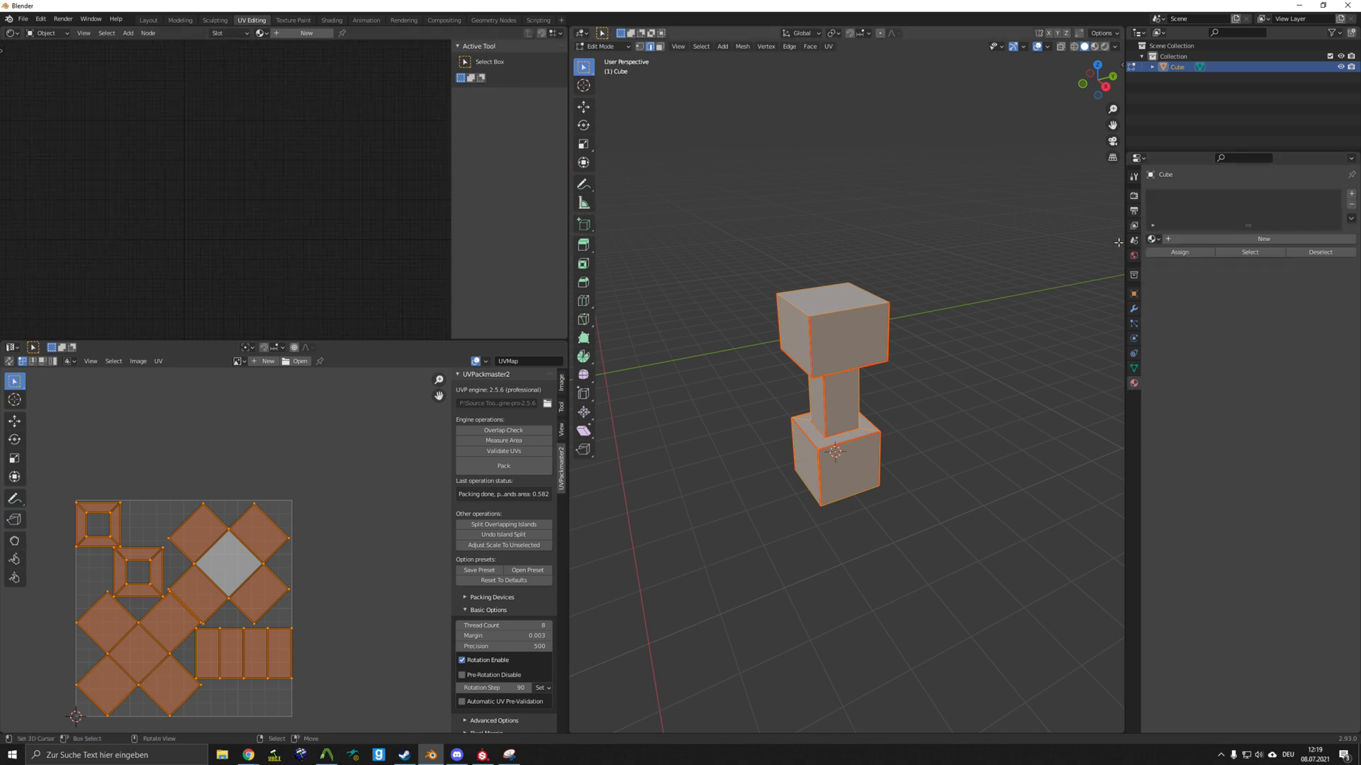
left_click(1134, 195)
left_click(1244, 194)
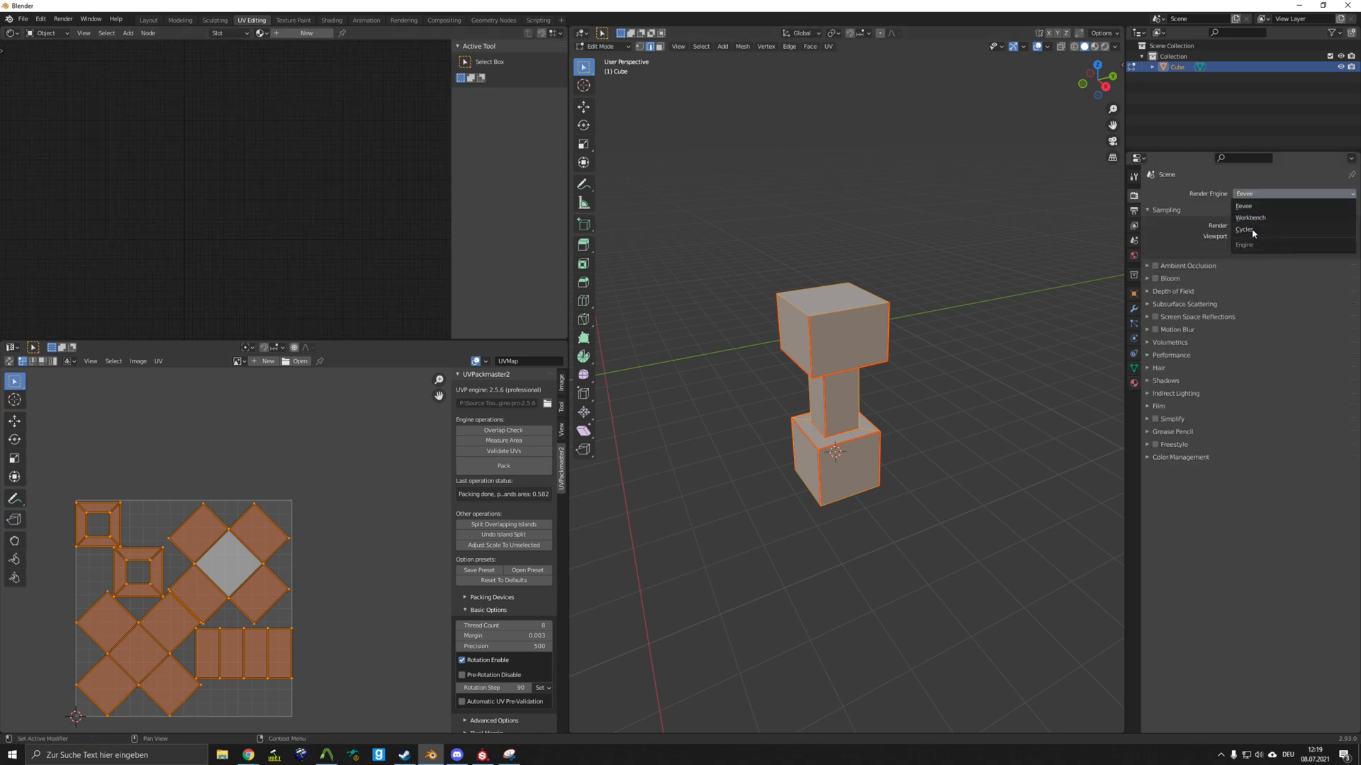
left_click(1251, 233)
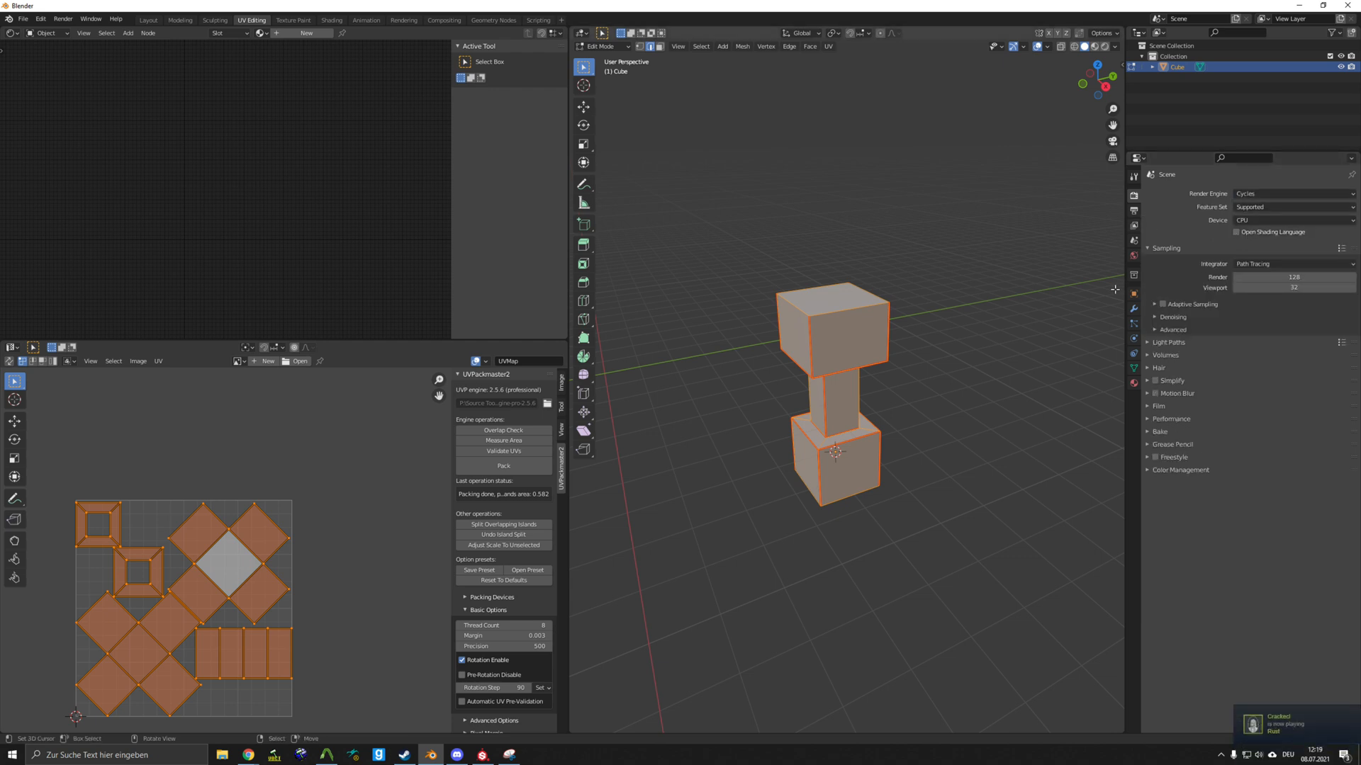
- Add a material slot to the cube with a new material named "whatever"
left_click(1134, 383)
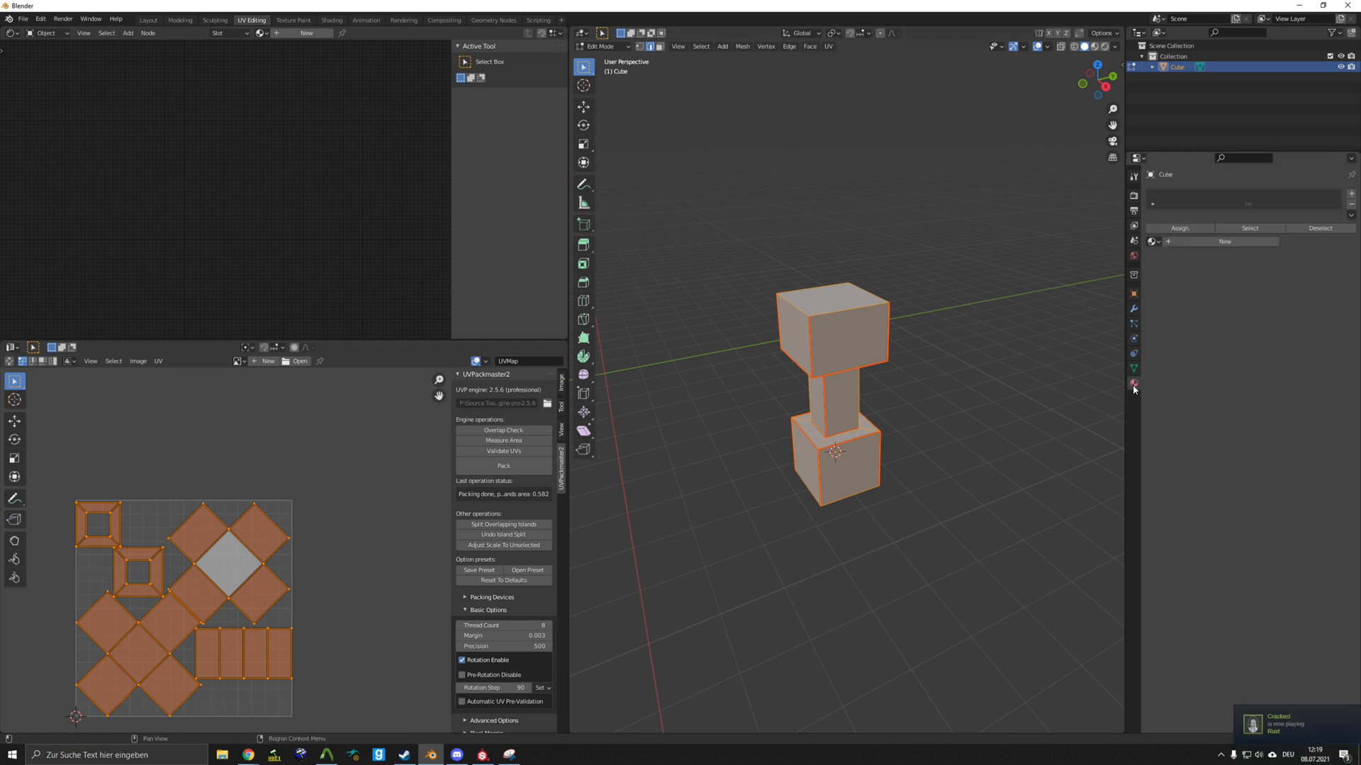
left_click(1351, 194)
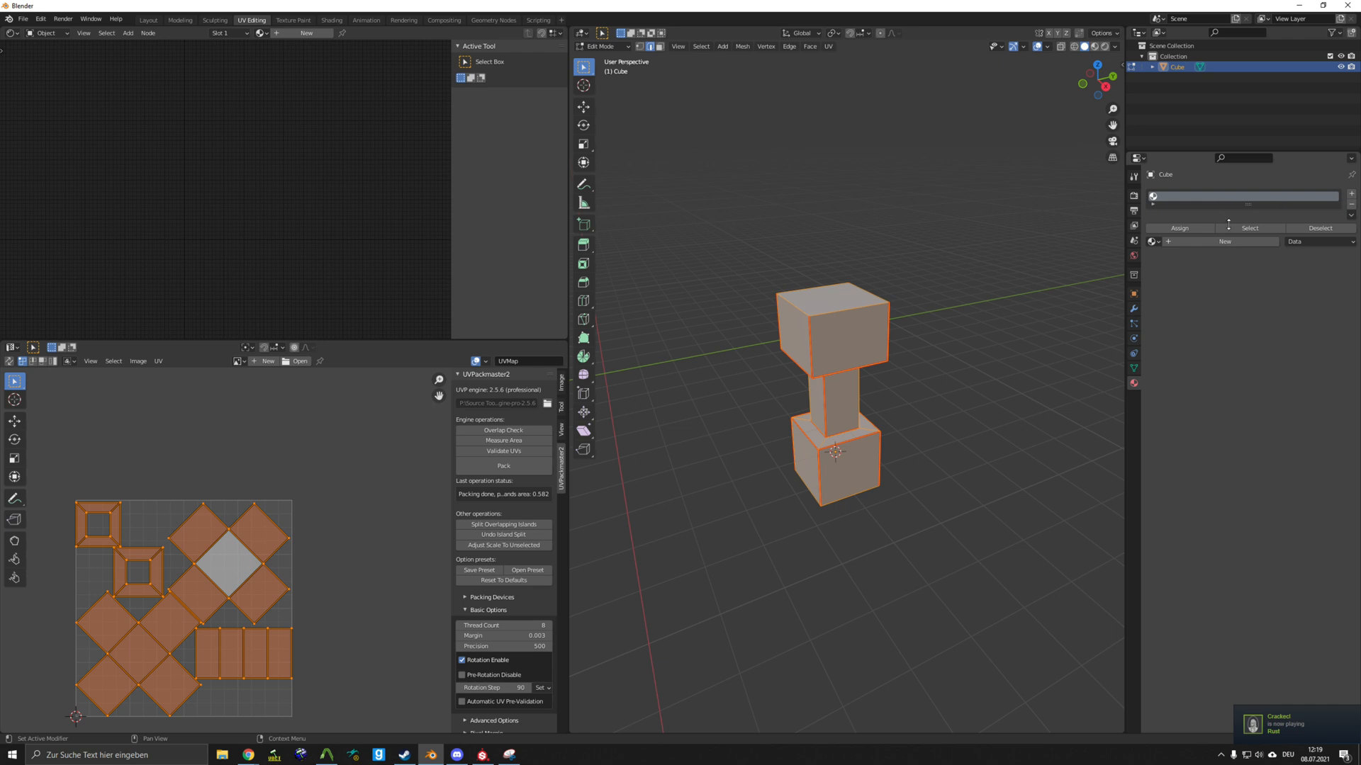
left_click(1225, 241)
double_click(1189, 197)
type("whi")
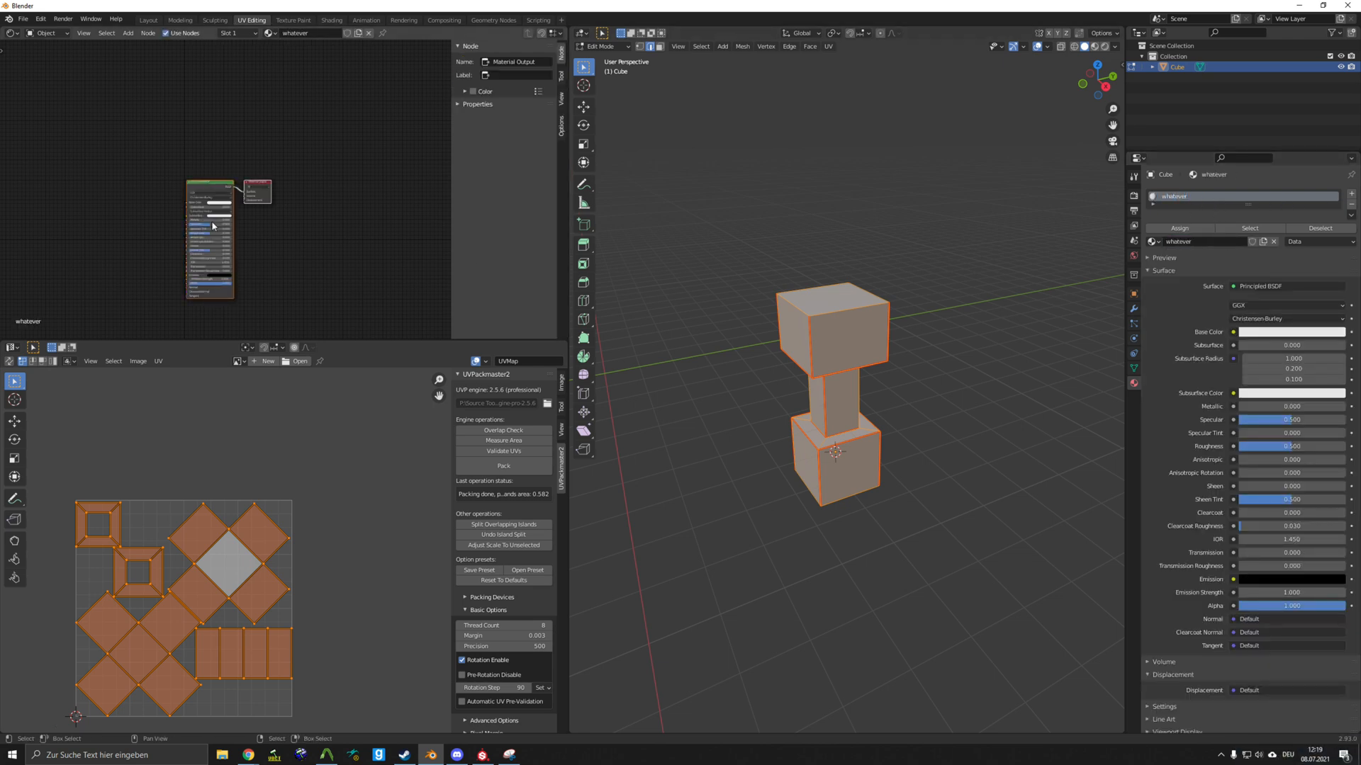
scroll(350, 180, "up", 5)
scroll(227, 138, "down", 4)
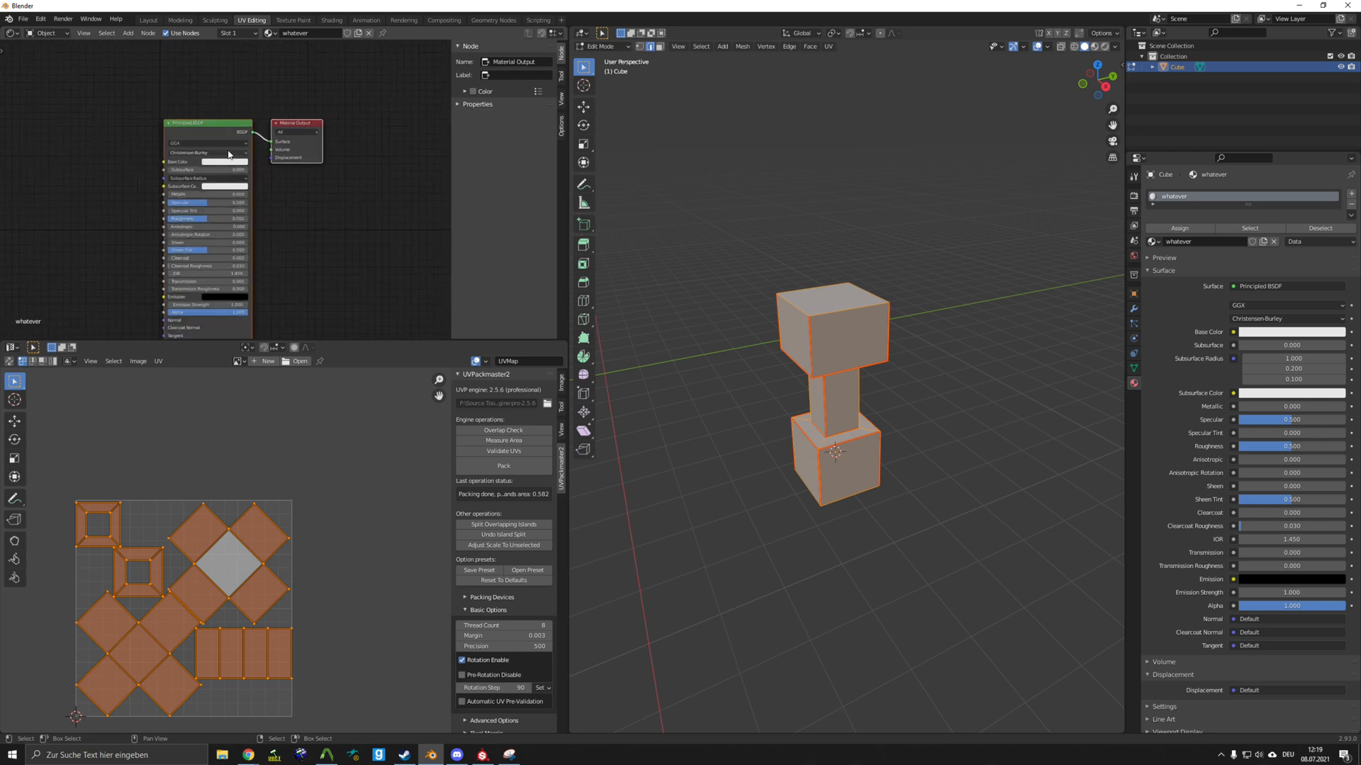
- Create a new blank 1024 × 1024 px image named AO in the UV editor and return the mesh to Edit Mode
key("Tab")
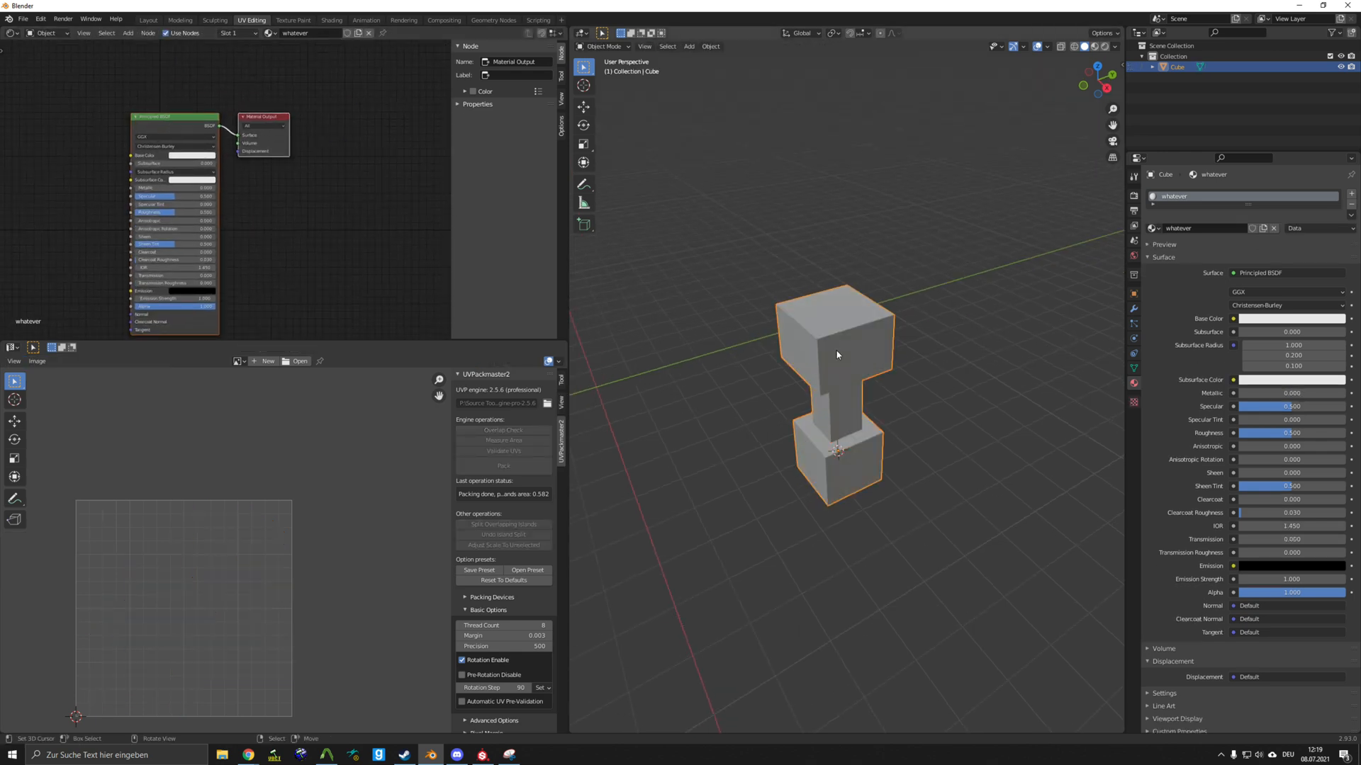
key("Tab")
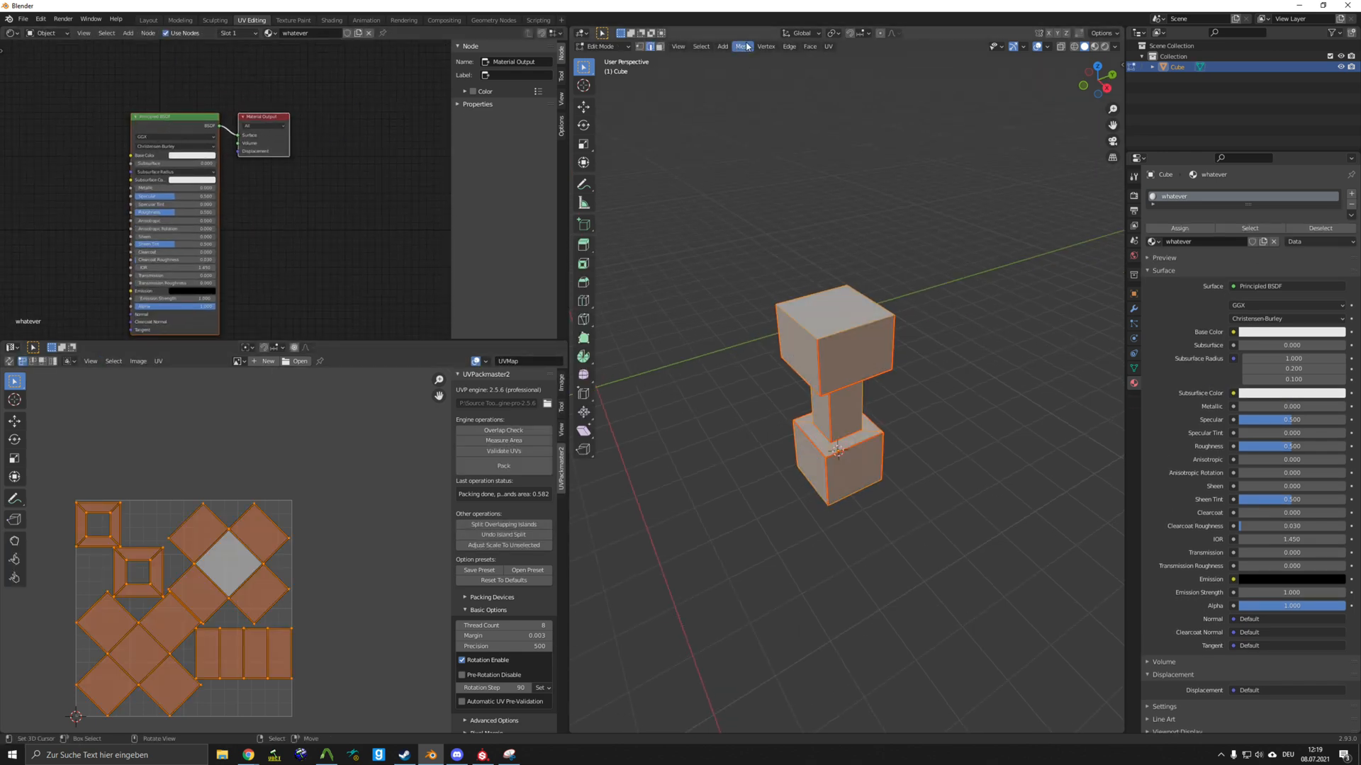
left_click(603, 46)
left_click(606, 59)
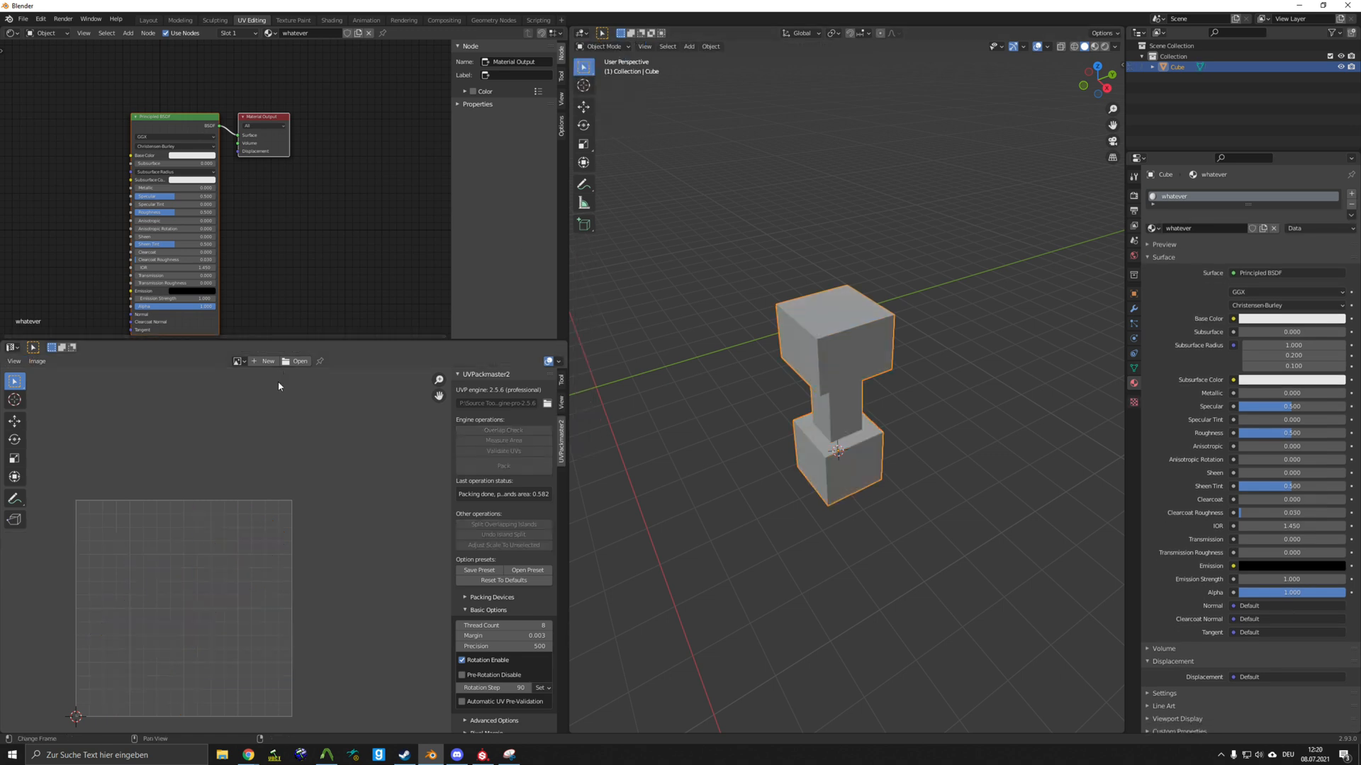
left_click(262, 362)
left_click(274, 382)
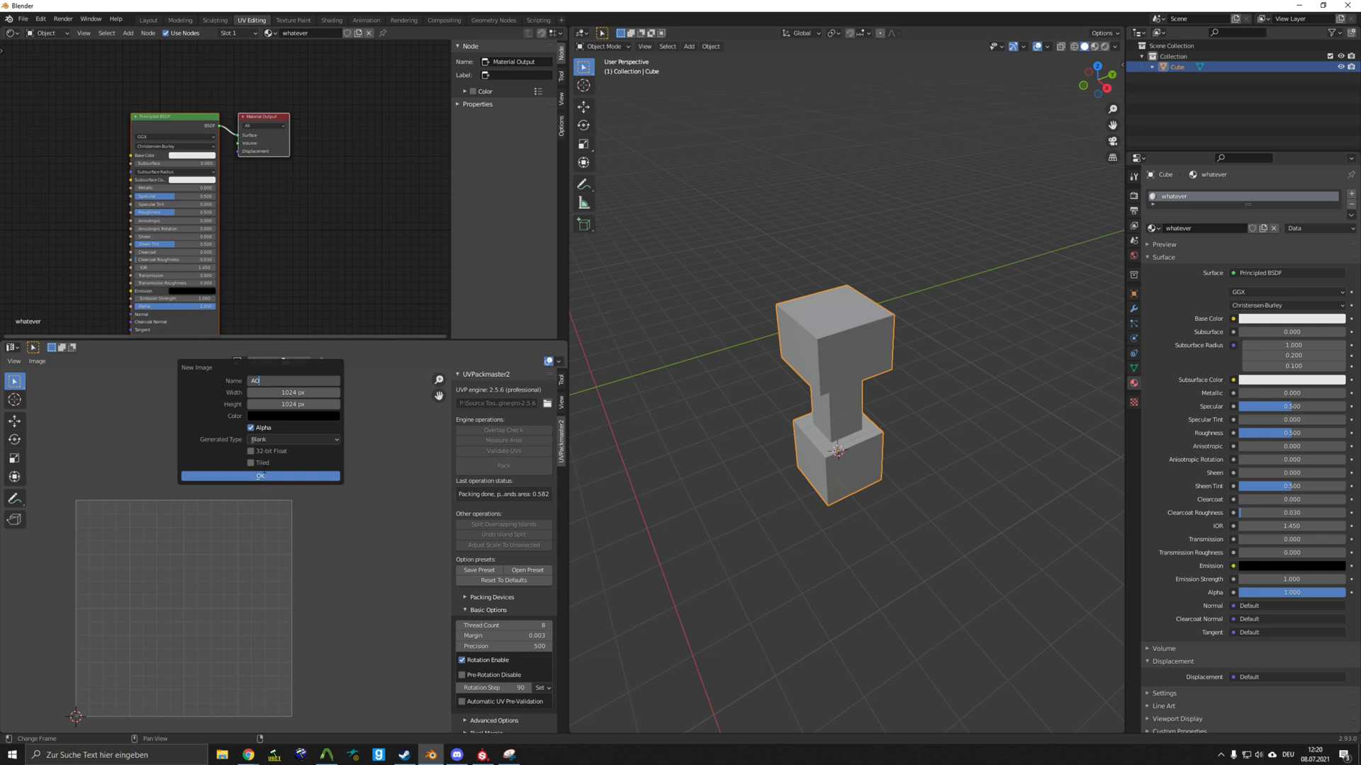
left_click(261, 476)
key("Tab")
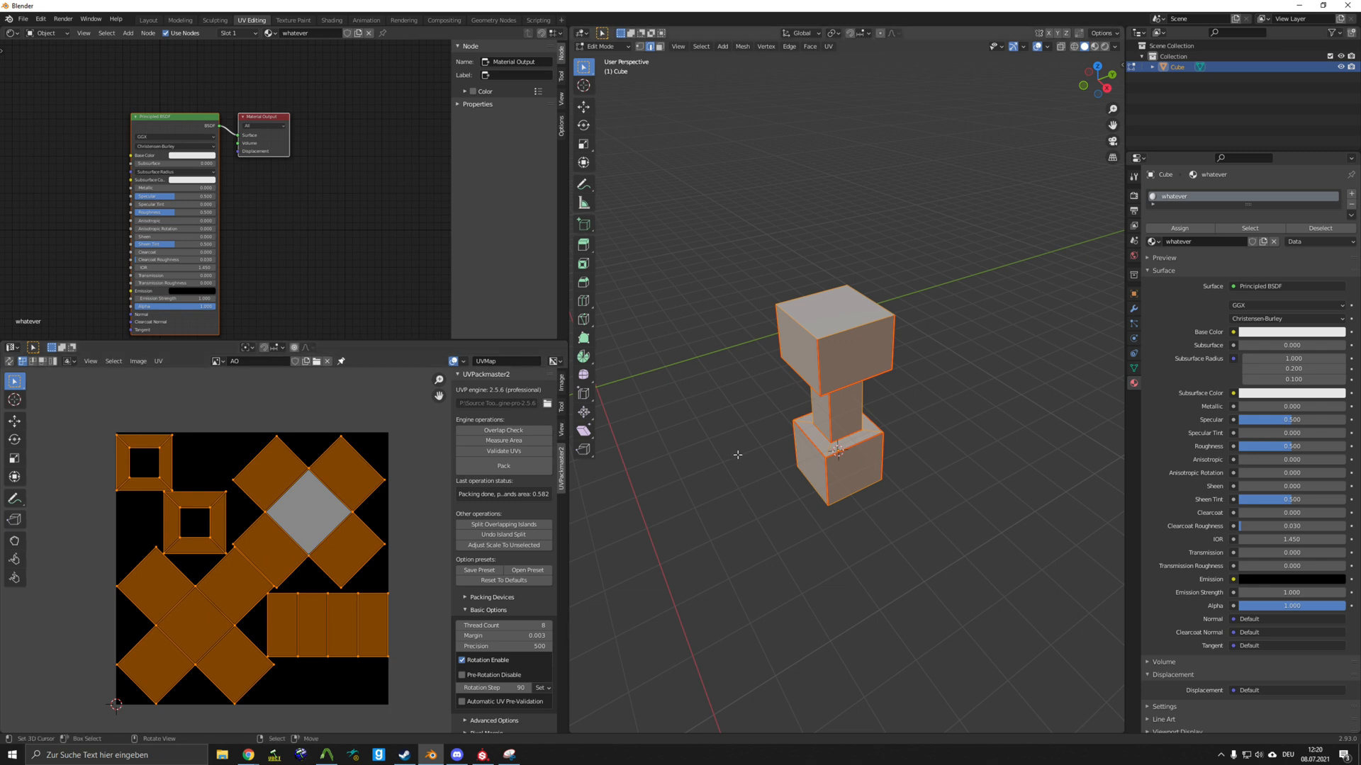
- Add an Image Texture node beside the Principled BSDF and assign the AO image to it
middle_click_drag(43, 194, 221, 223)
key("shift+a")
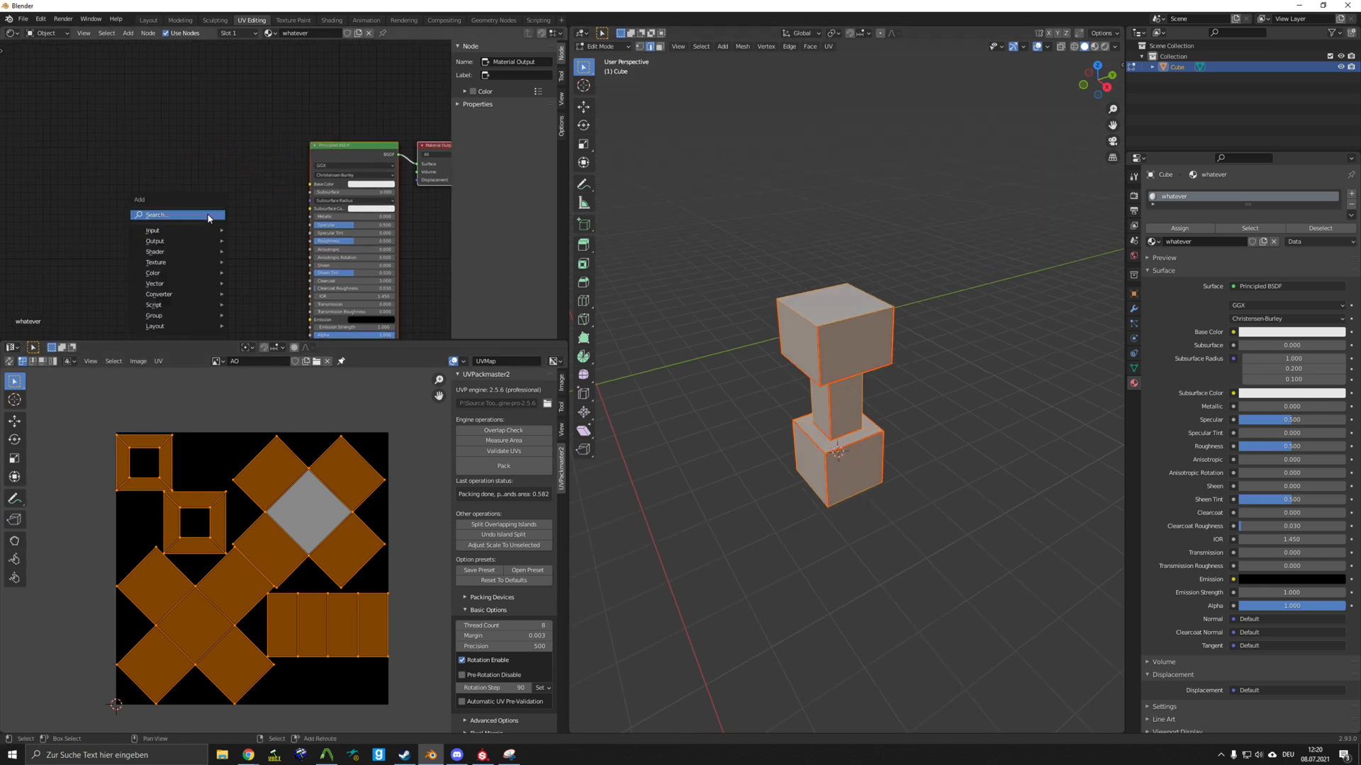
mouse_move(164, 264)
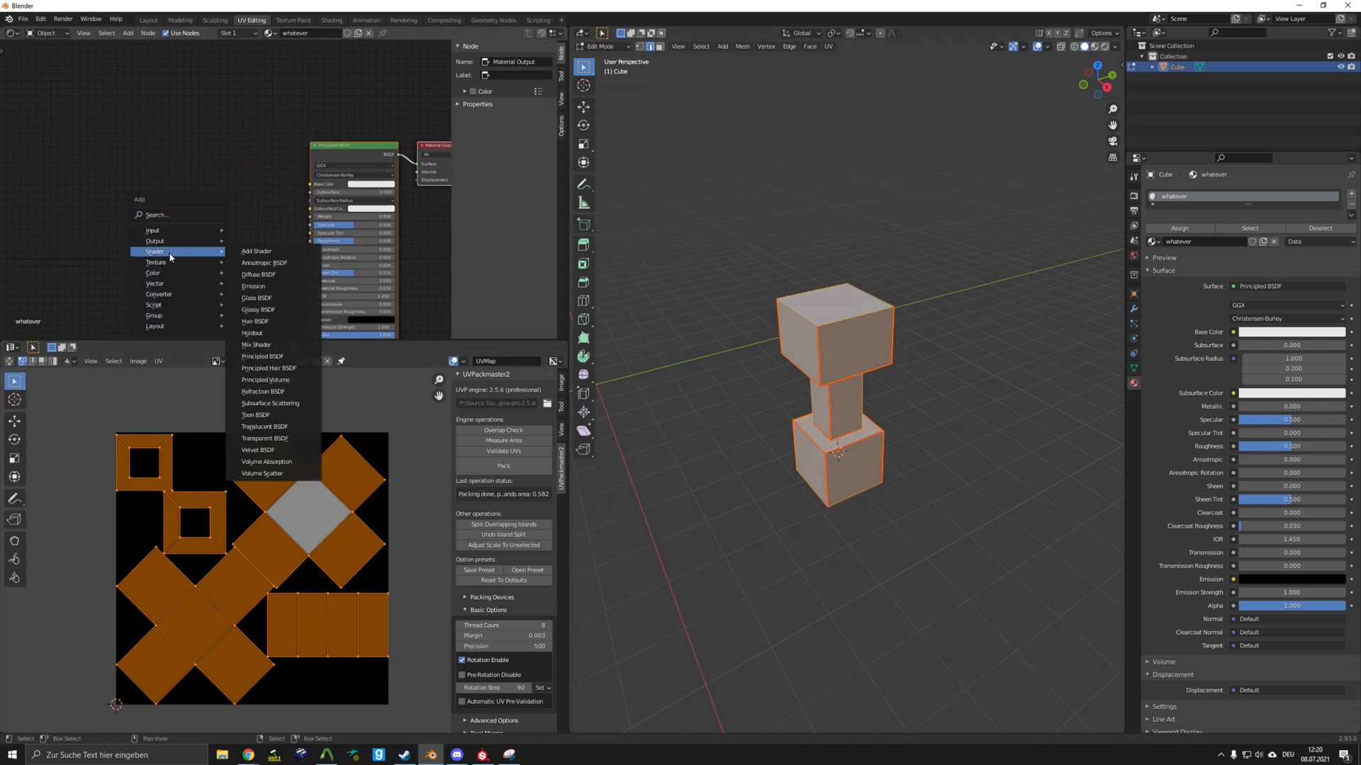
left_click(276, 317)
left_click(104, 168)
scroll(95, 202, "up", 2)
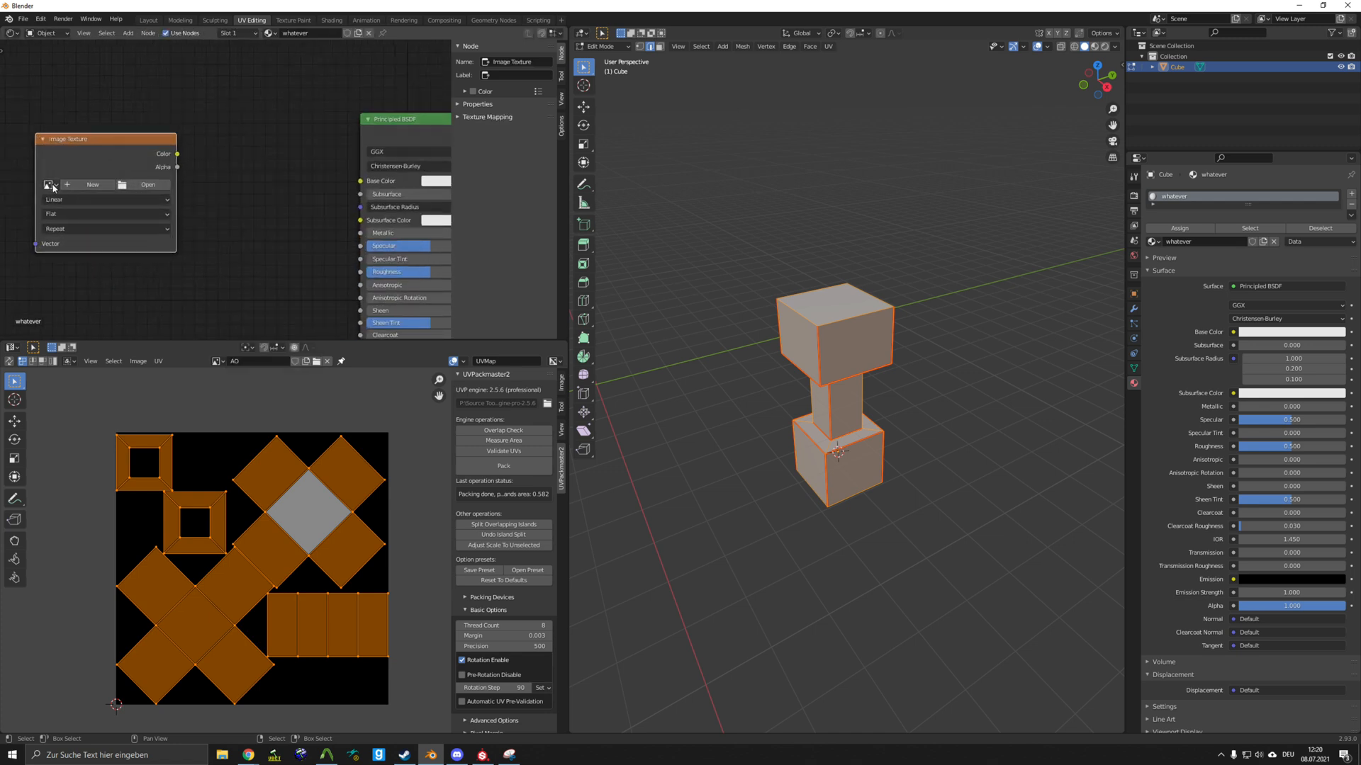
left_click(49, 185)
left_click(77, 204)
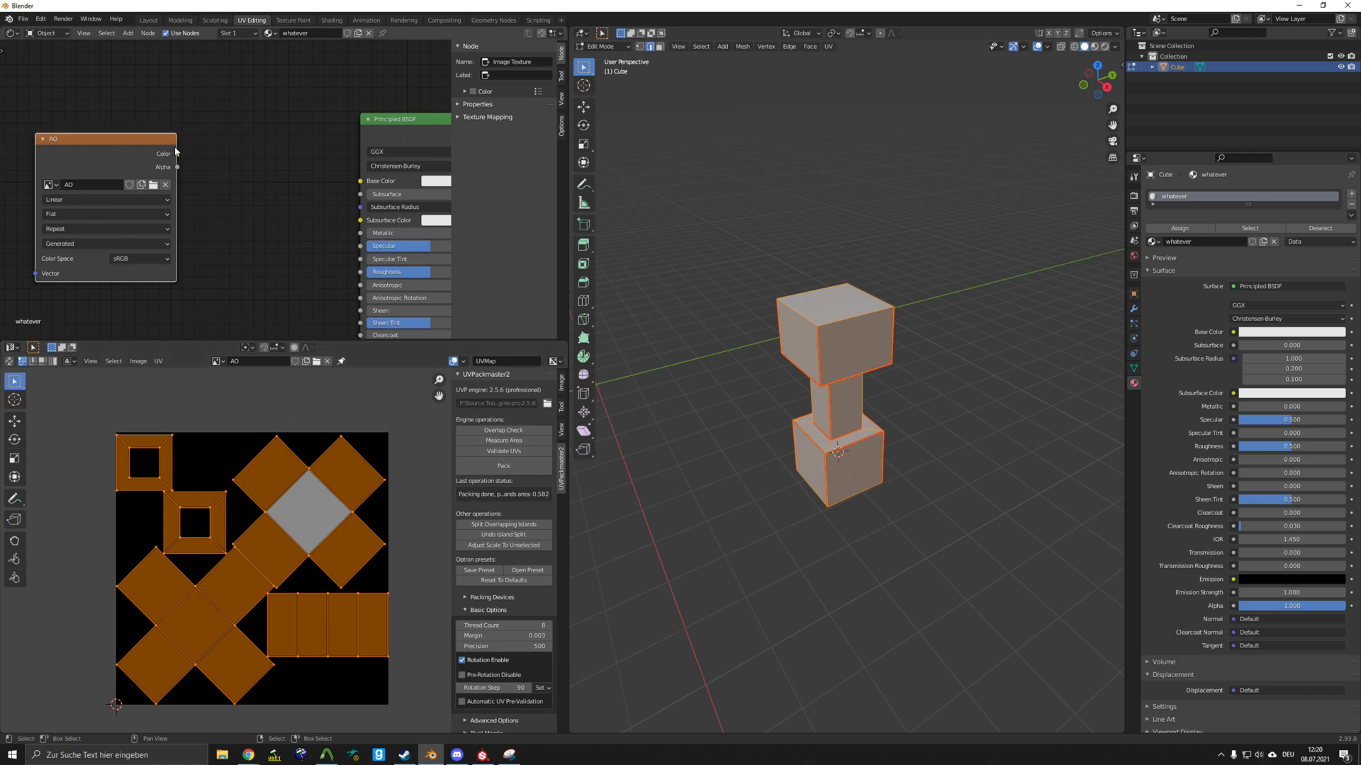
- Connect the AO texture's Color output to the Principled BSDF's Base Color and move the texture node closer to the shader
left_click_drag(177, 155, 360, 180)
left_click_drag(112, 147, 200, 141)
middle_click_drag(779, 354, 948, 419)
- Return to Object Mode and snap the cube to the 3D cursor at the world origin
key("Tab")
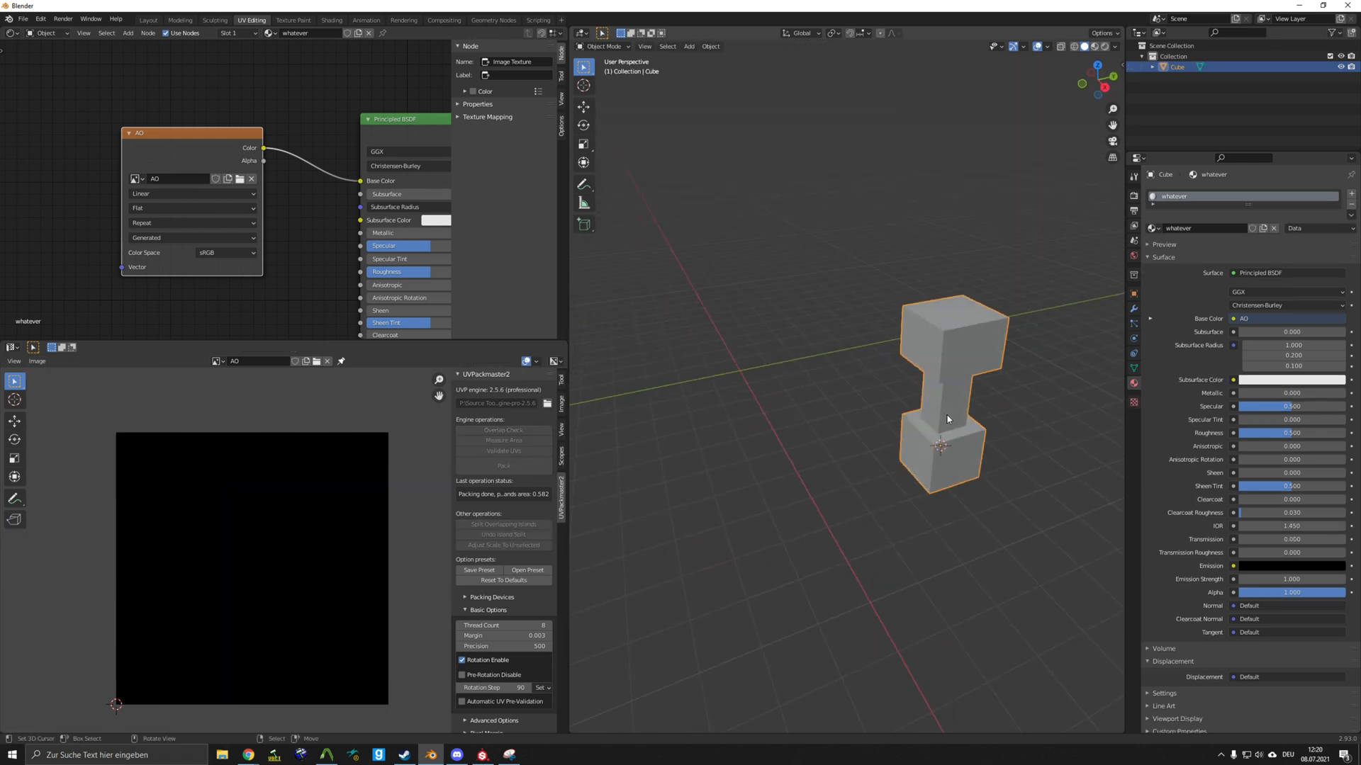
scroll(947, 418, "up", 3)
key("shift+s")
left_click(924, 359)
scroll(886, 361, "down", 3)
middle_click_drag(884, 362, 966, 423, "shift")
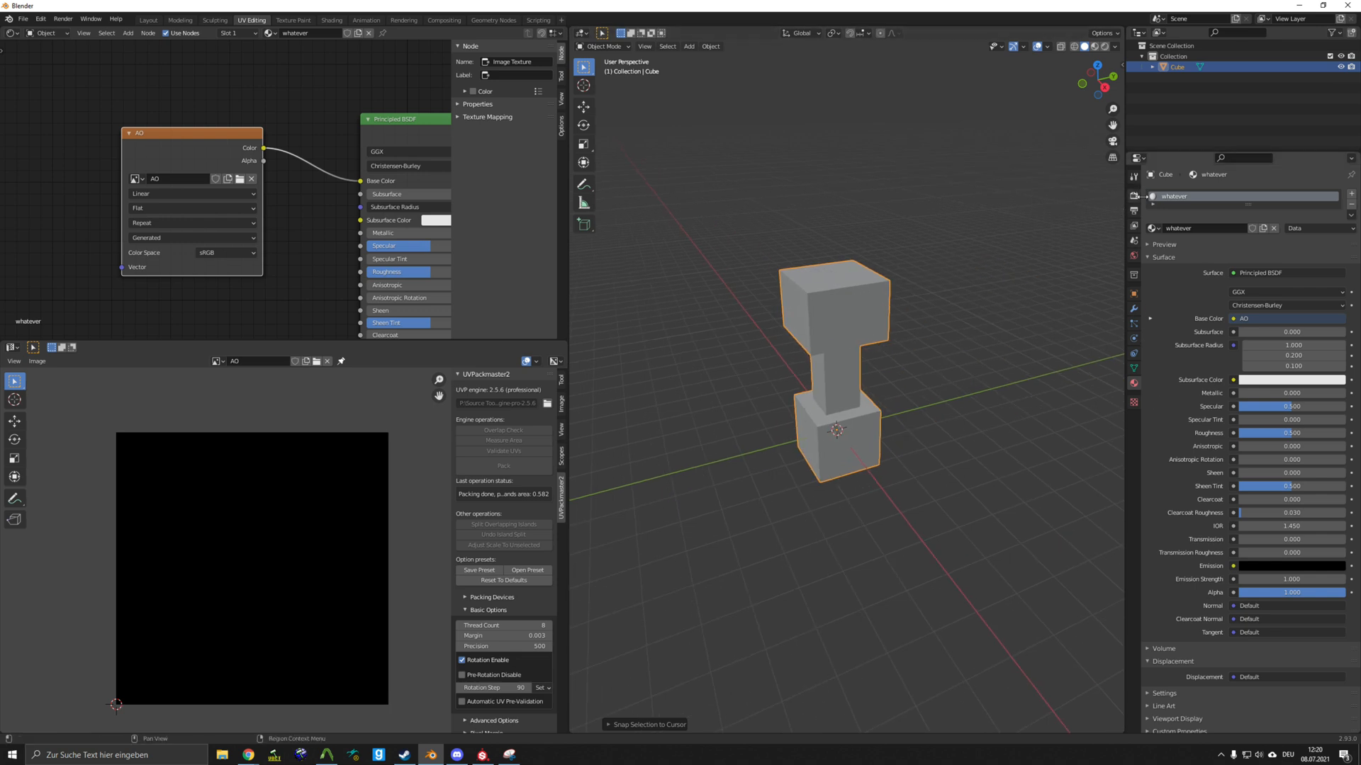
- Set the Cycles bake type to Ambient Occlusion and the render samples to 10
left_click(1134, 196)
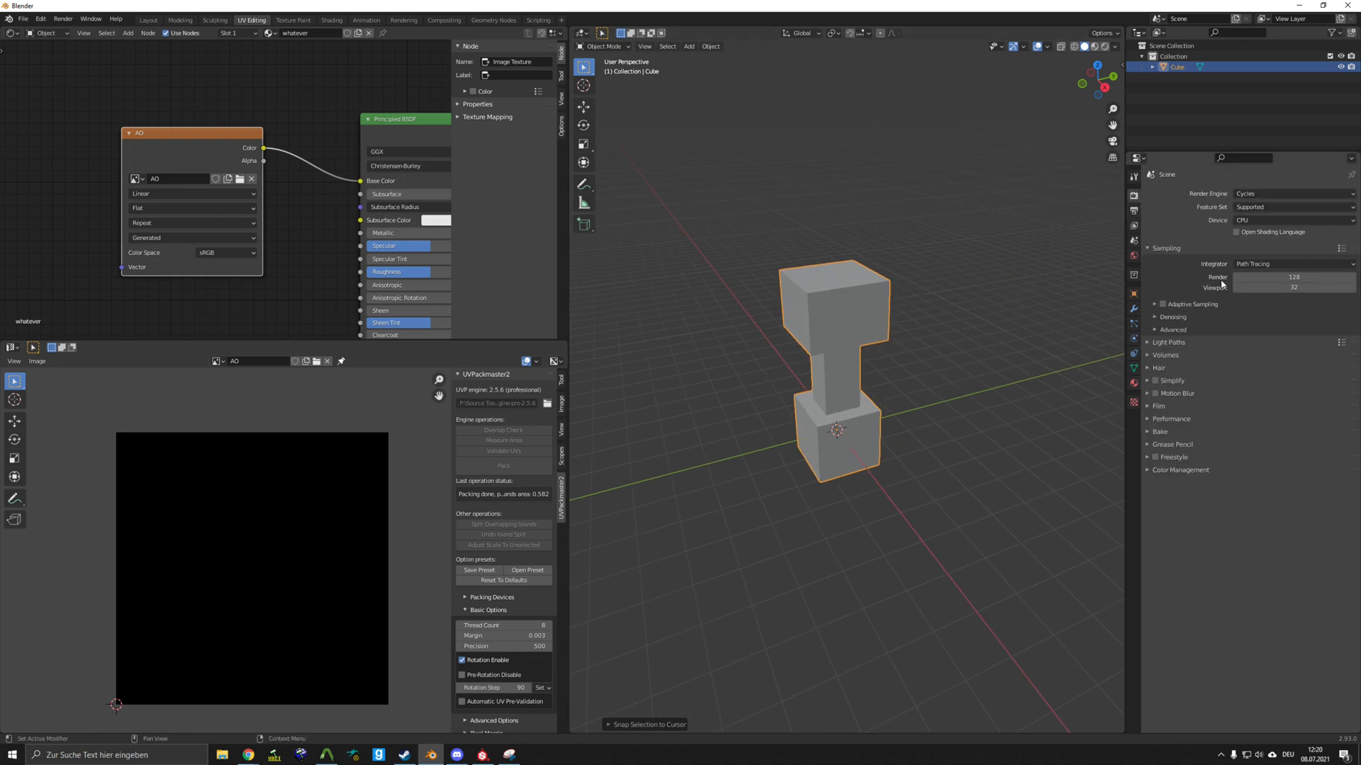
left_click(1155, 432)
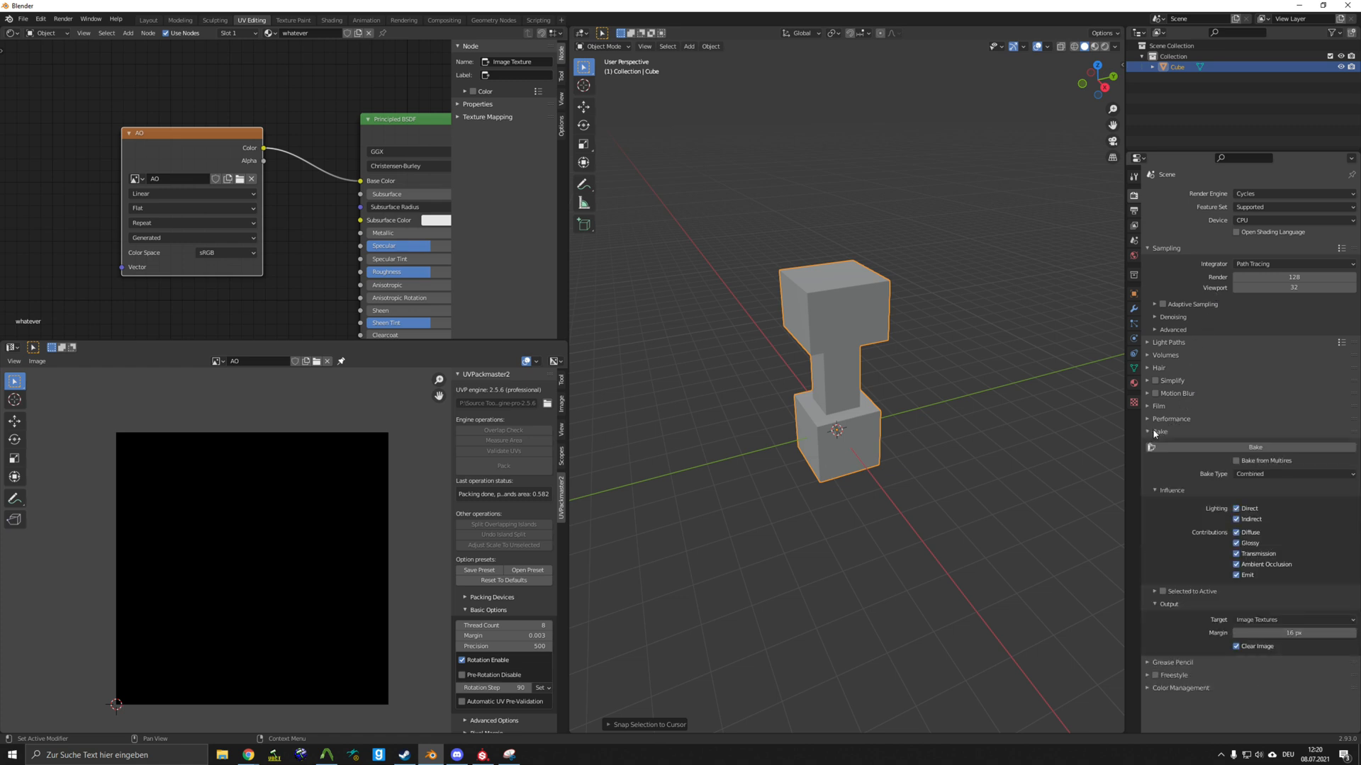
left_click(1270, 475)
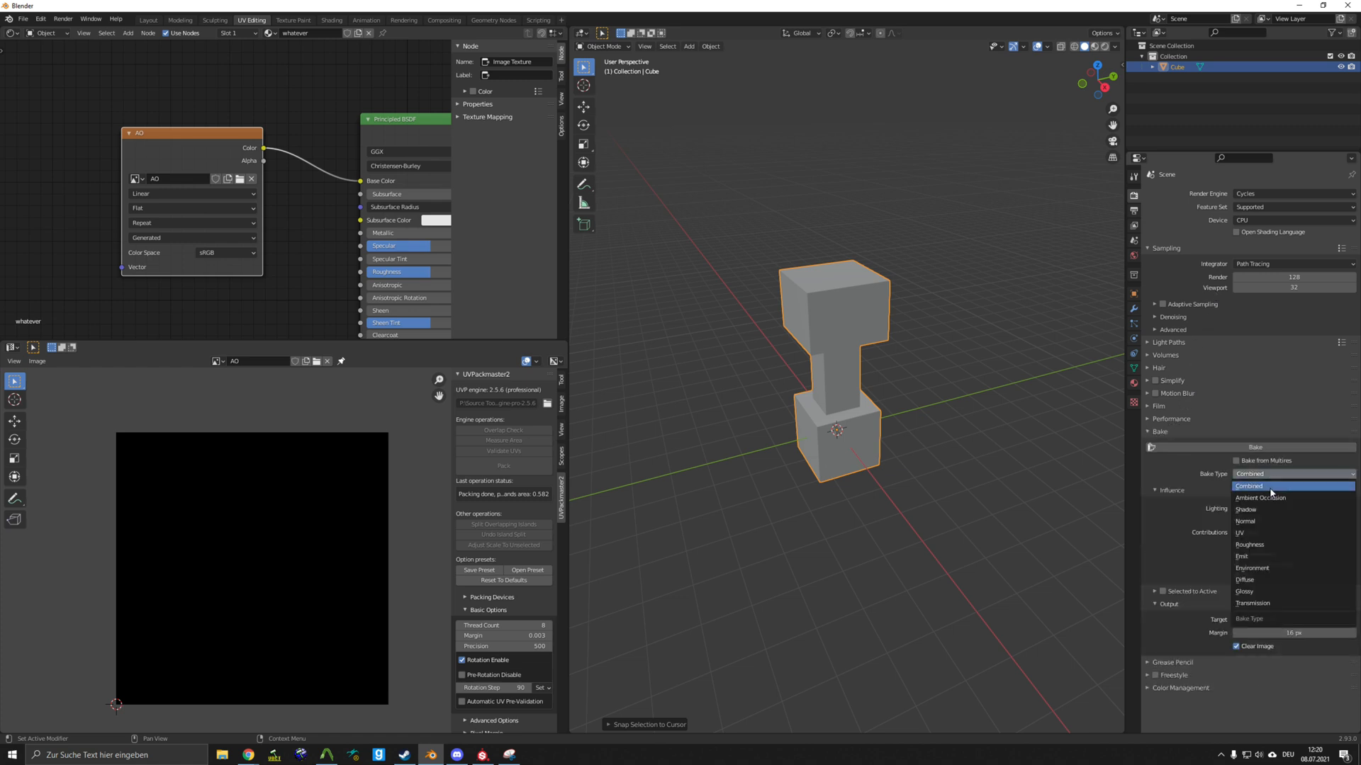
left_click(1269, 498)
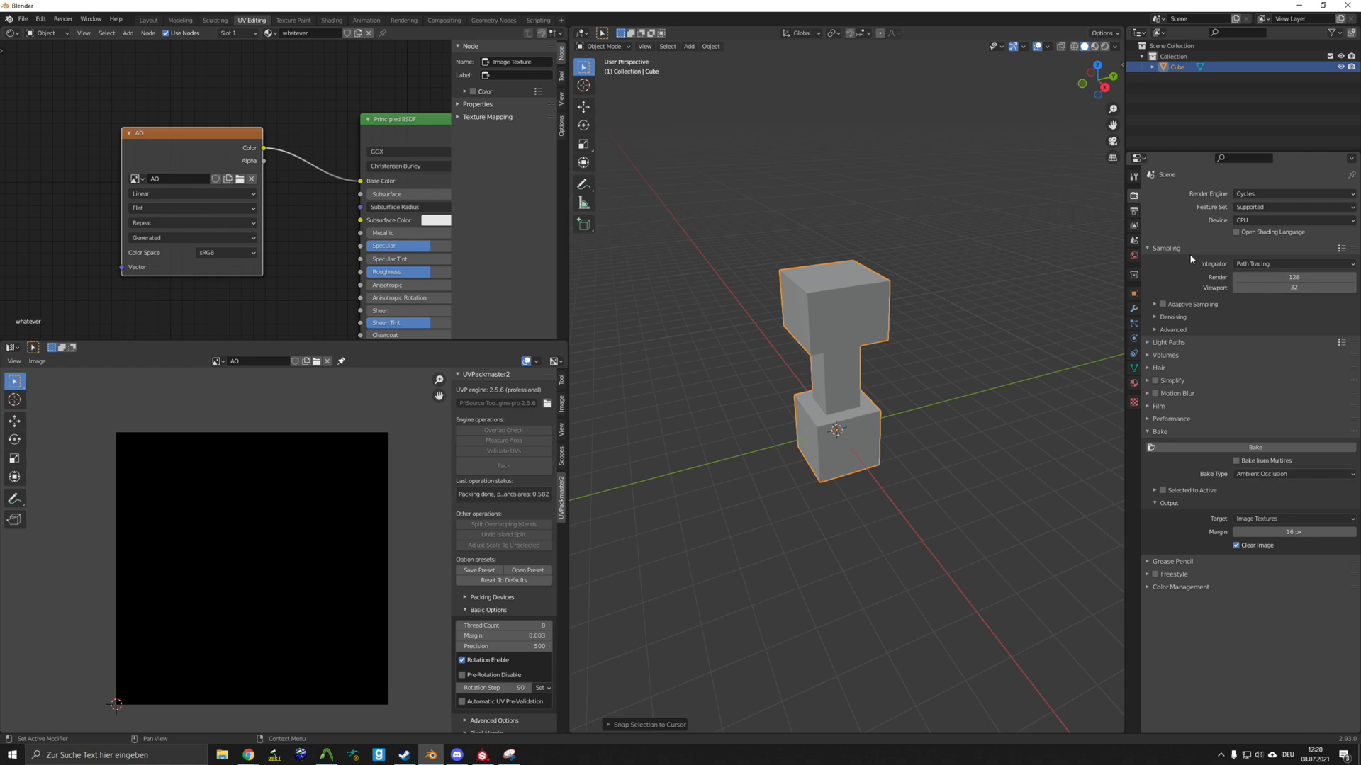
left_click(1262, 276)
type("10")
key("Return")
- Add a second cube at the world origin, overlapping the lower block of the existing mesh
middle_click_drag(978, 408, 942, 402)
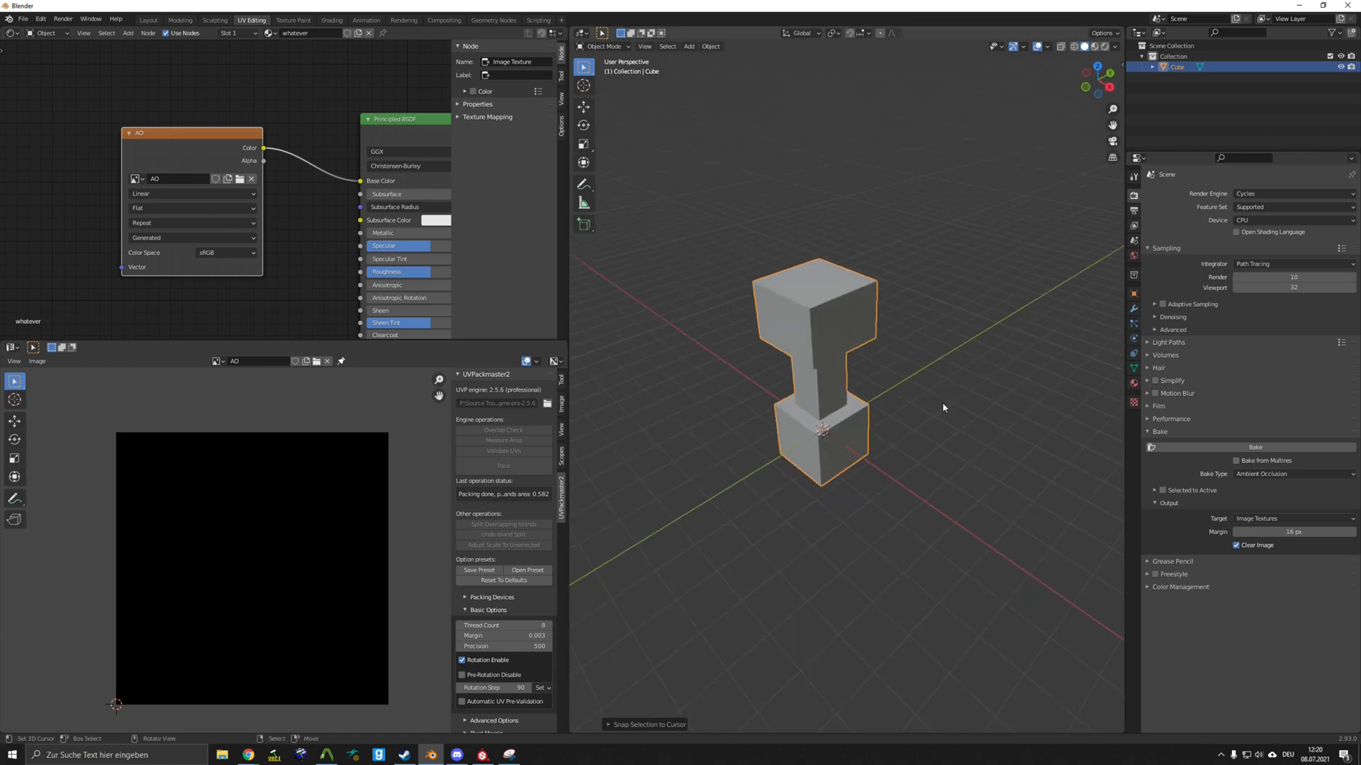
key("shift+a")
mouse_move(931, 389)
left_click(971, 395)
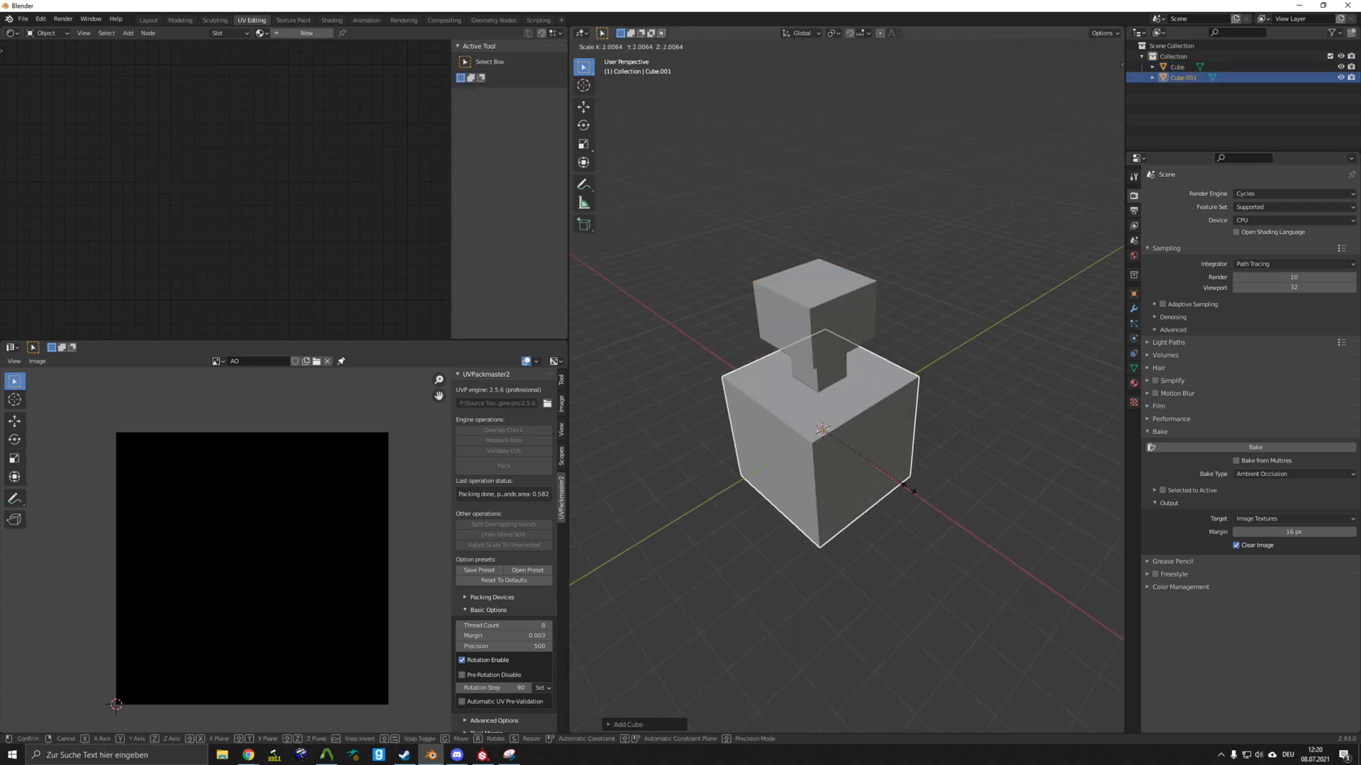
- Stretch the new cube by moving its top face along Z to roughly the existing mesh's top, and return to Object Mode
key("Tab")
left_click(660, 46)
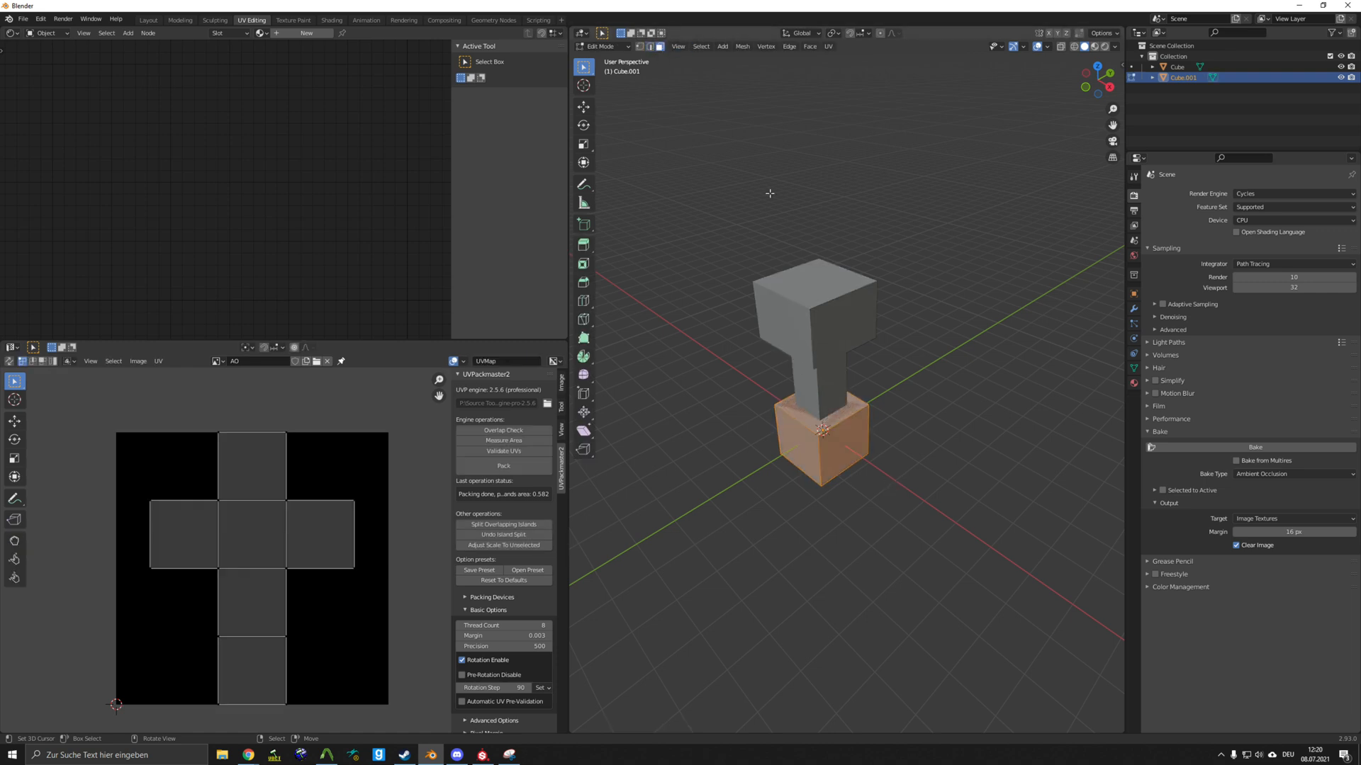
left_click(851, 410)
key("g")
key("z")
left_click(840, 305)
key("Tab")
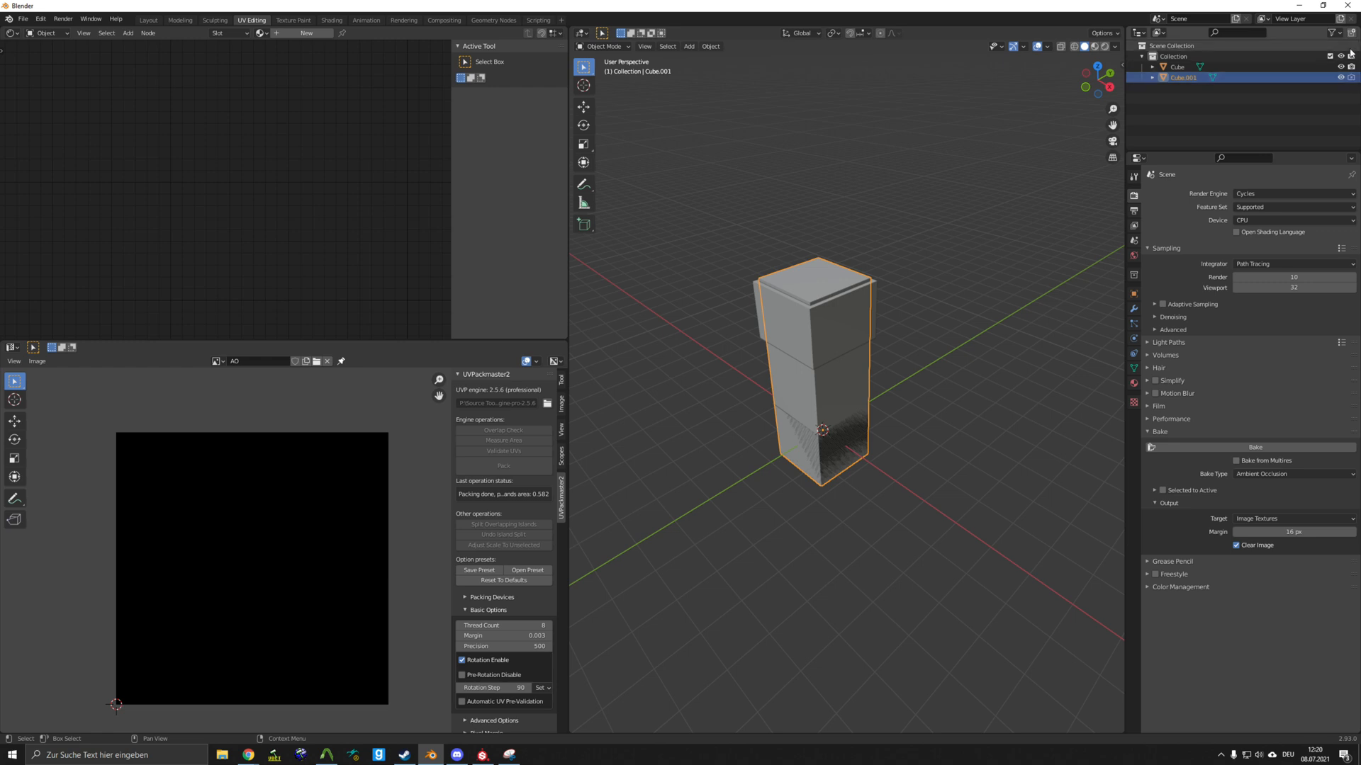
- Show the viewport-disable toggles in the outliner and disable Cube.001 in viewports
left_click(1332, 33)
left_click(1205, 112)
left_click(1340, 77)
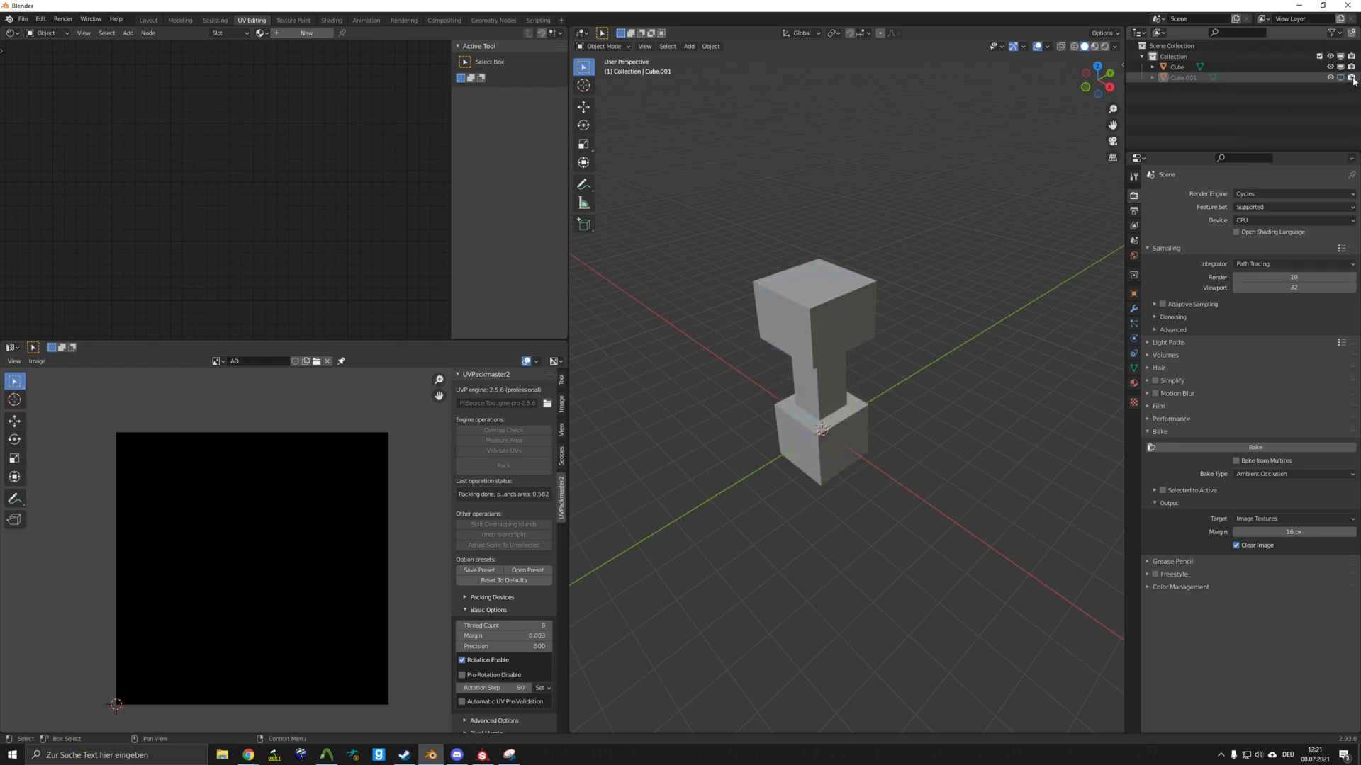
- Bake the ambient occlusion of the two-block mesh and inspect it in Material Preview shading
left_click(884, 337)
left_click(1268, 448)
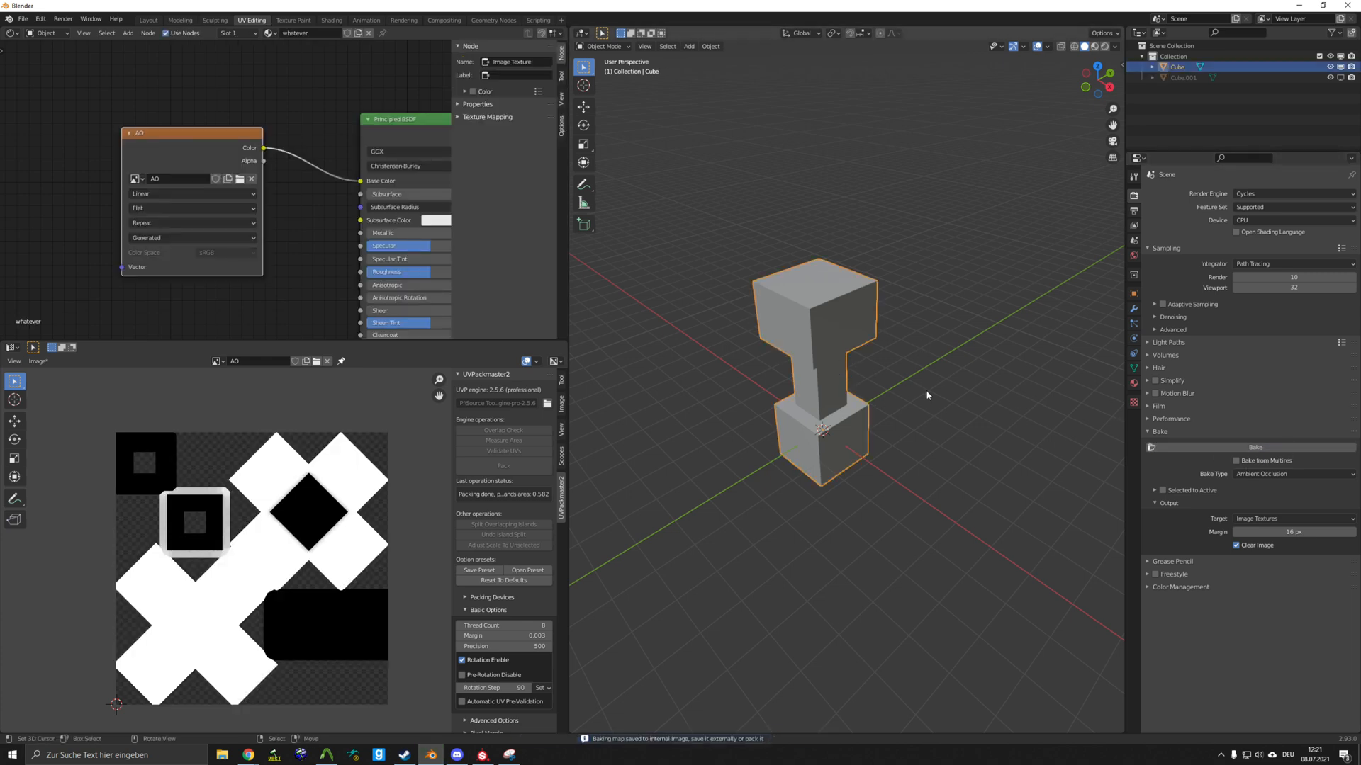
key("z")
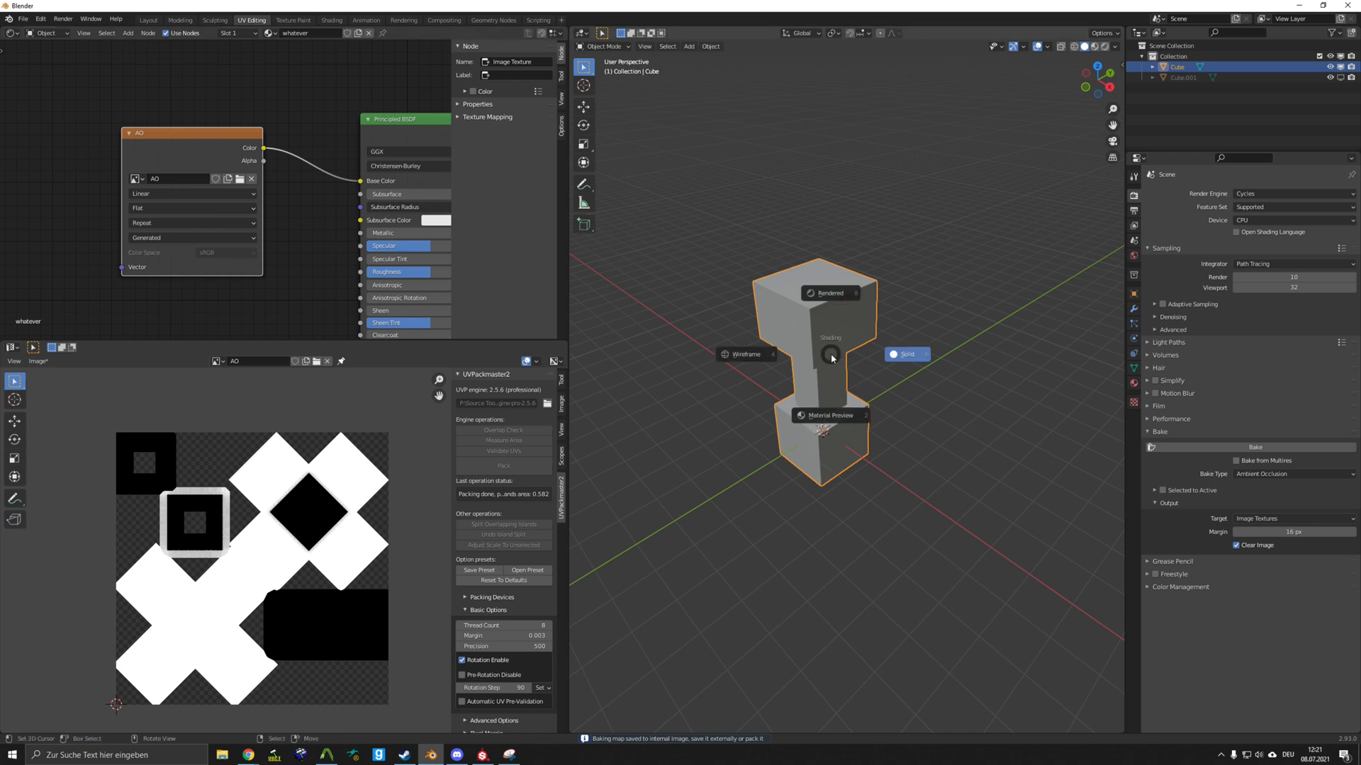
left_click(871, 428)
left_click_drag(871, 429, 906, 445, "shift")
left_click(986, 525)
scroll(984, 519, "up", 4)
middle_click_drag(984, 519, 941, 545)
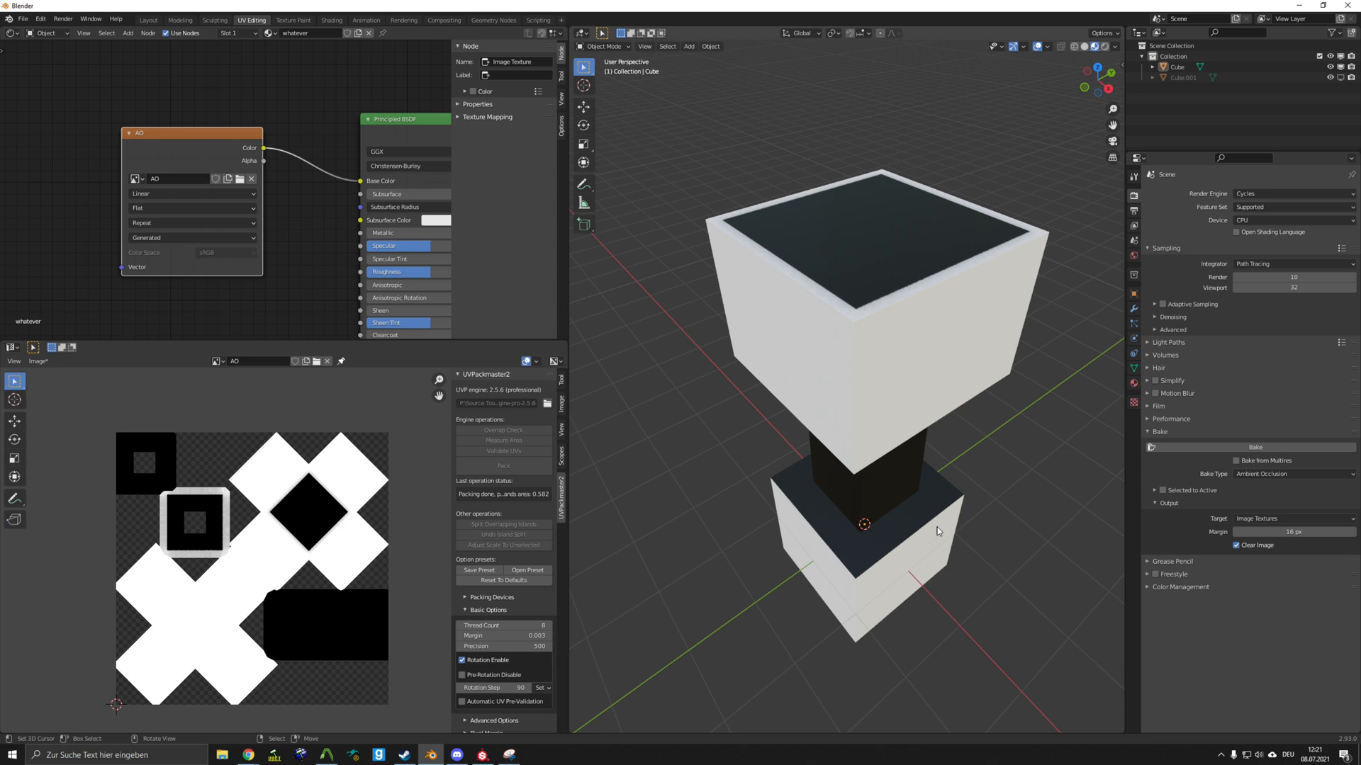
scroll(942, 544, "down", 4)
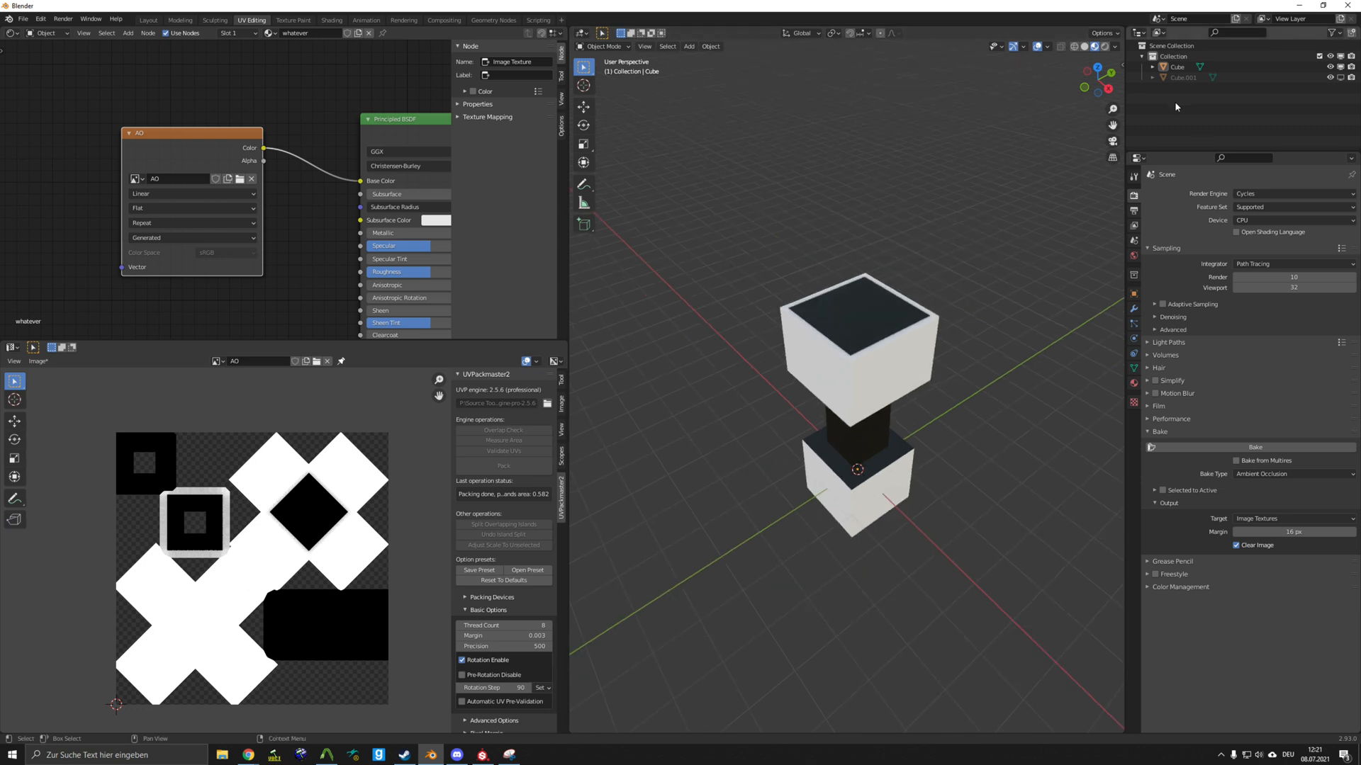
- Re-enable Cube.001 in viewports and delete it
left_click(1340, 78)
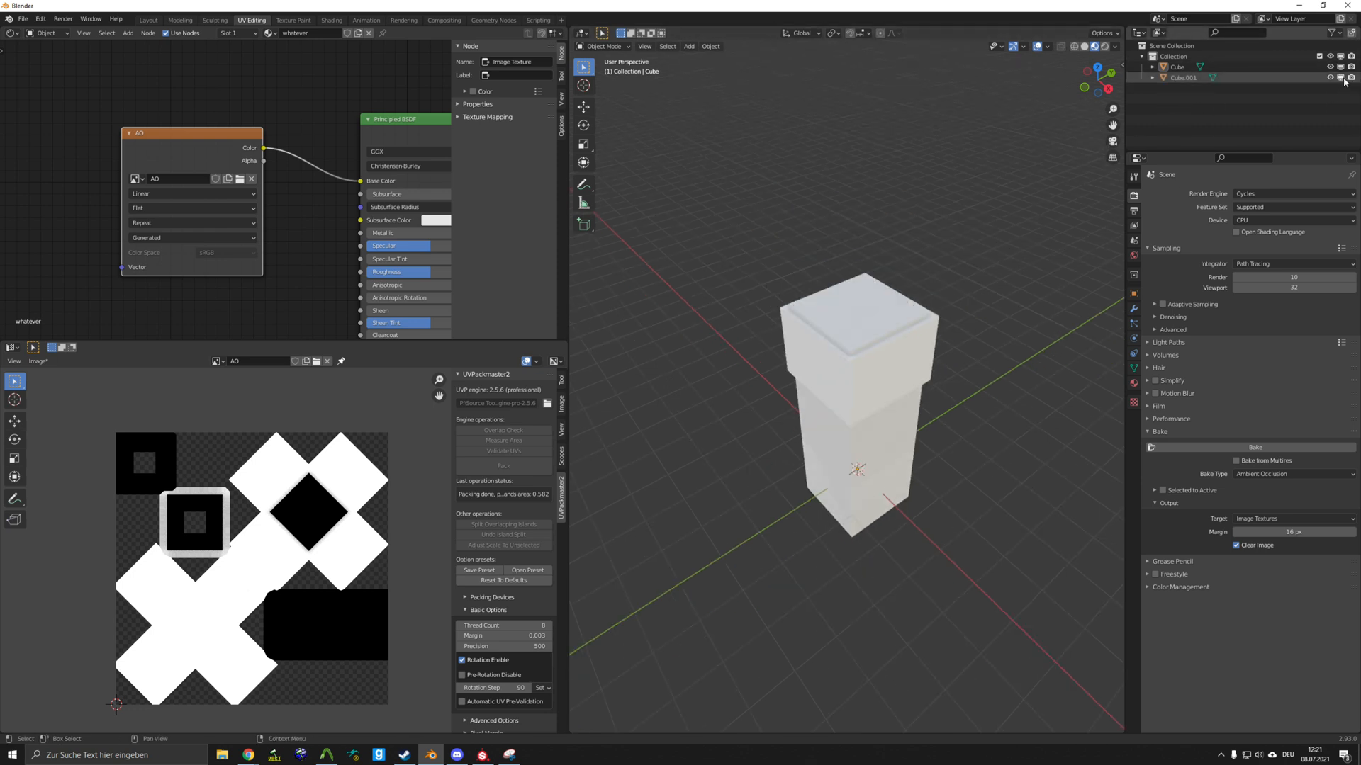
left_click(1180, 79)
key("x")
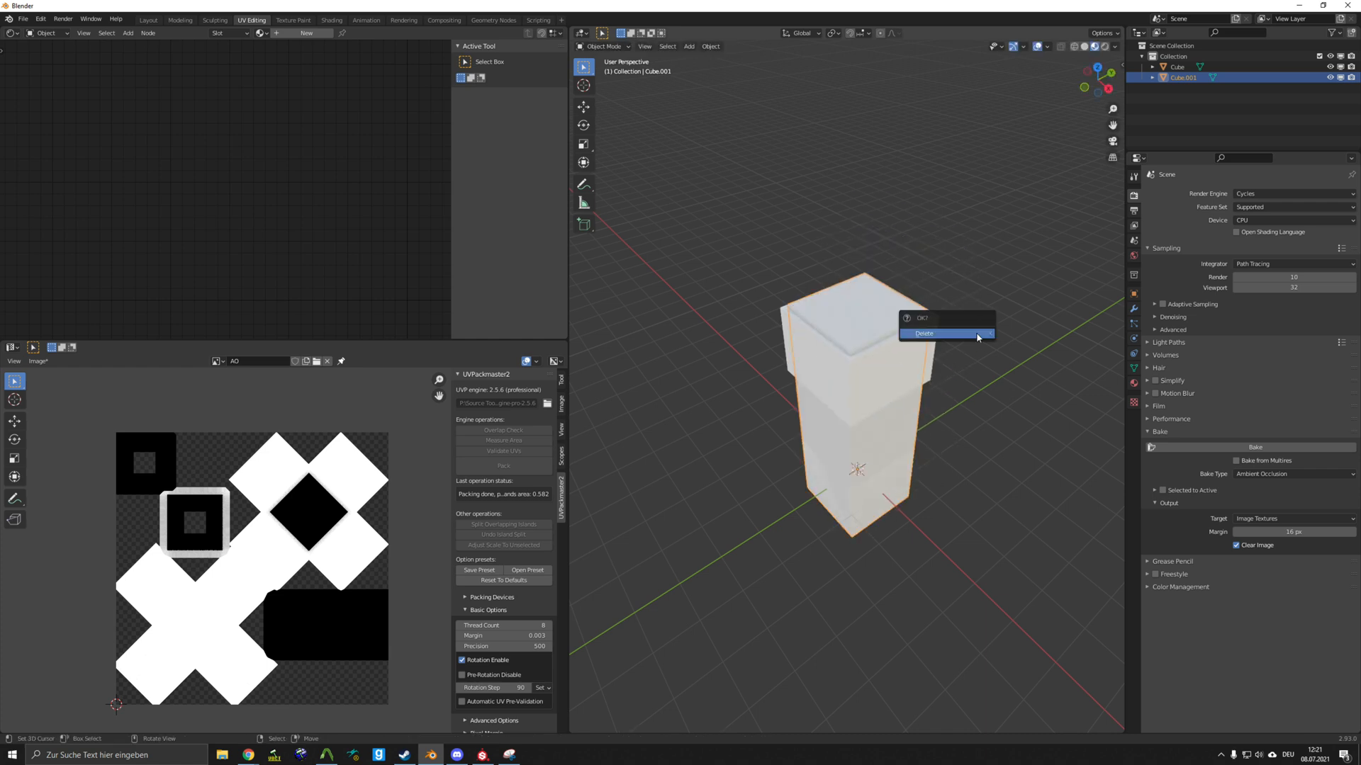
left_click(915, 333)
- Select the two-block mesh and bake its ambient occlusion again without the overlapping cube
middle_click_drag(931, 392, 875, 389)
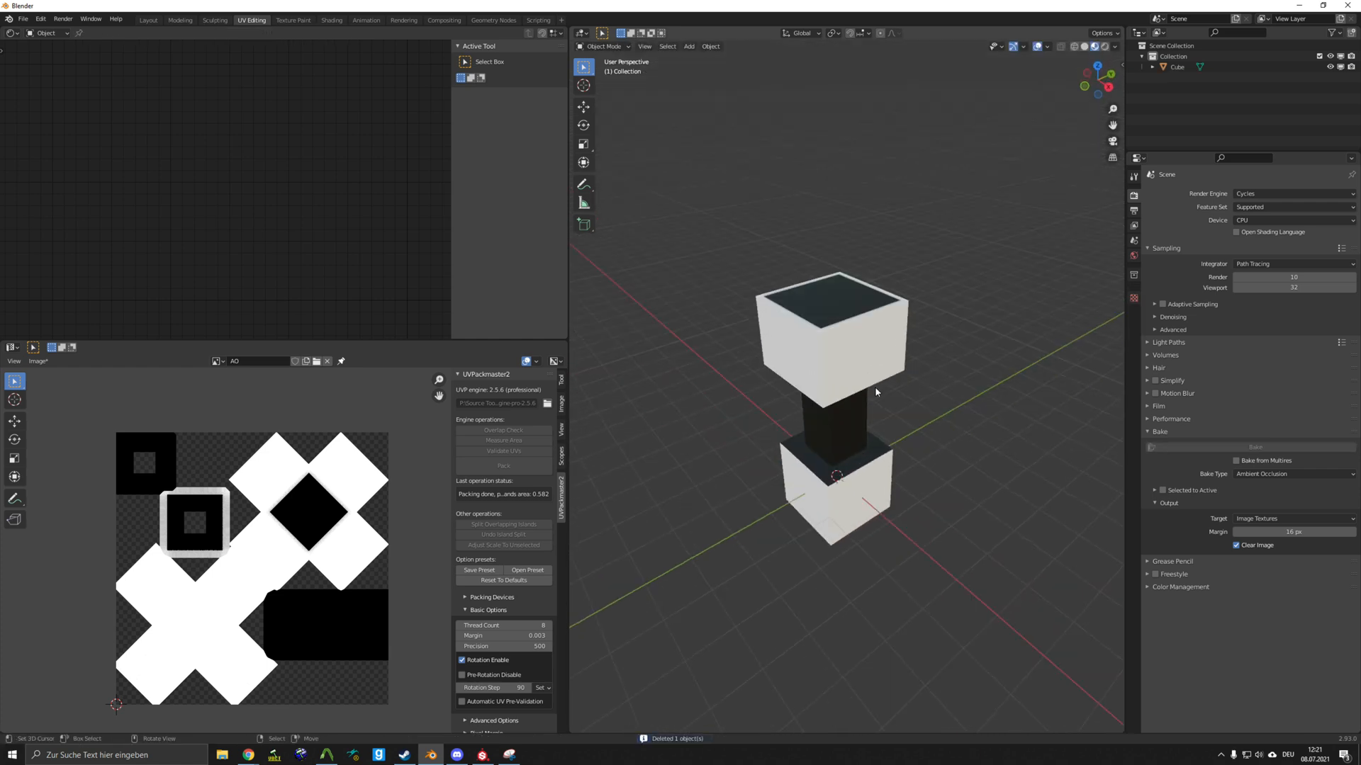
left_click(866, 371)
left_click(1273, 453)
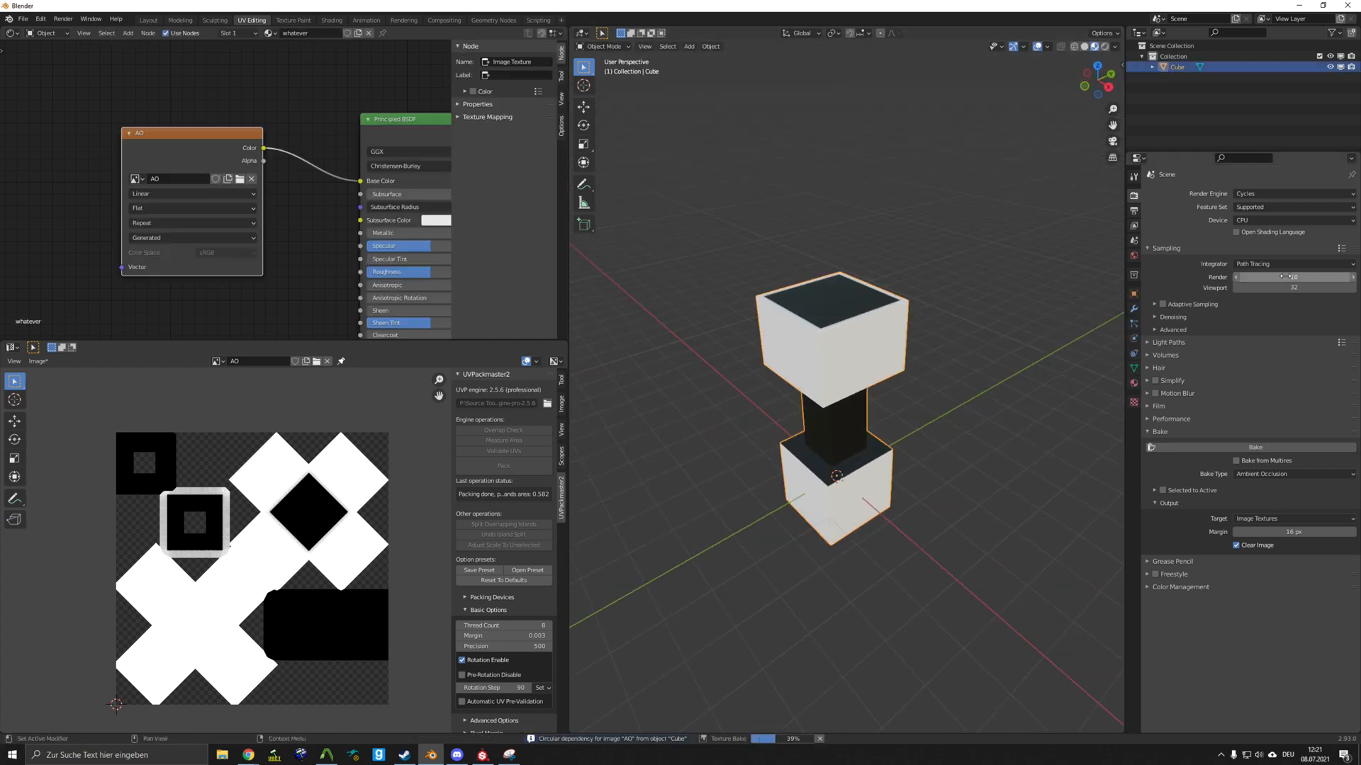
scroll(893, 522, "up", 4)
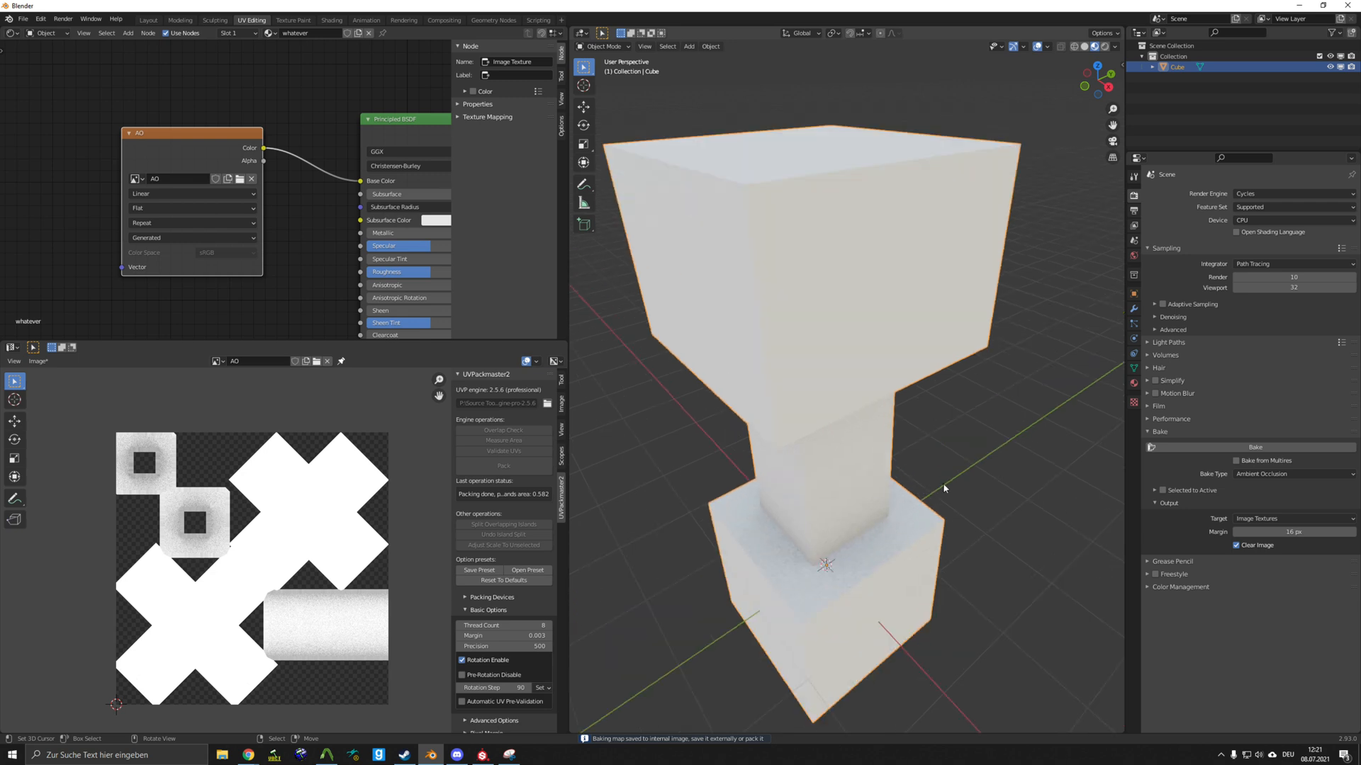
- Try baking the ambient occlusion with 512 render samples on the CPU, and cancel the bake
left_click(1325, 277)
type("512")
key("Return")
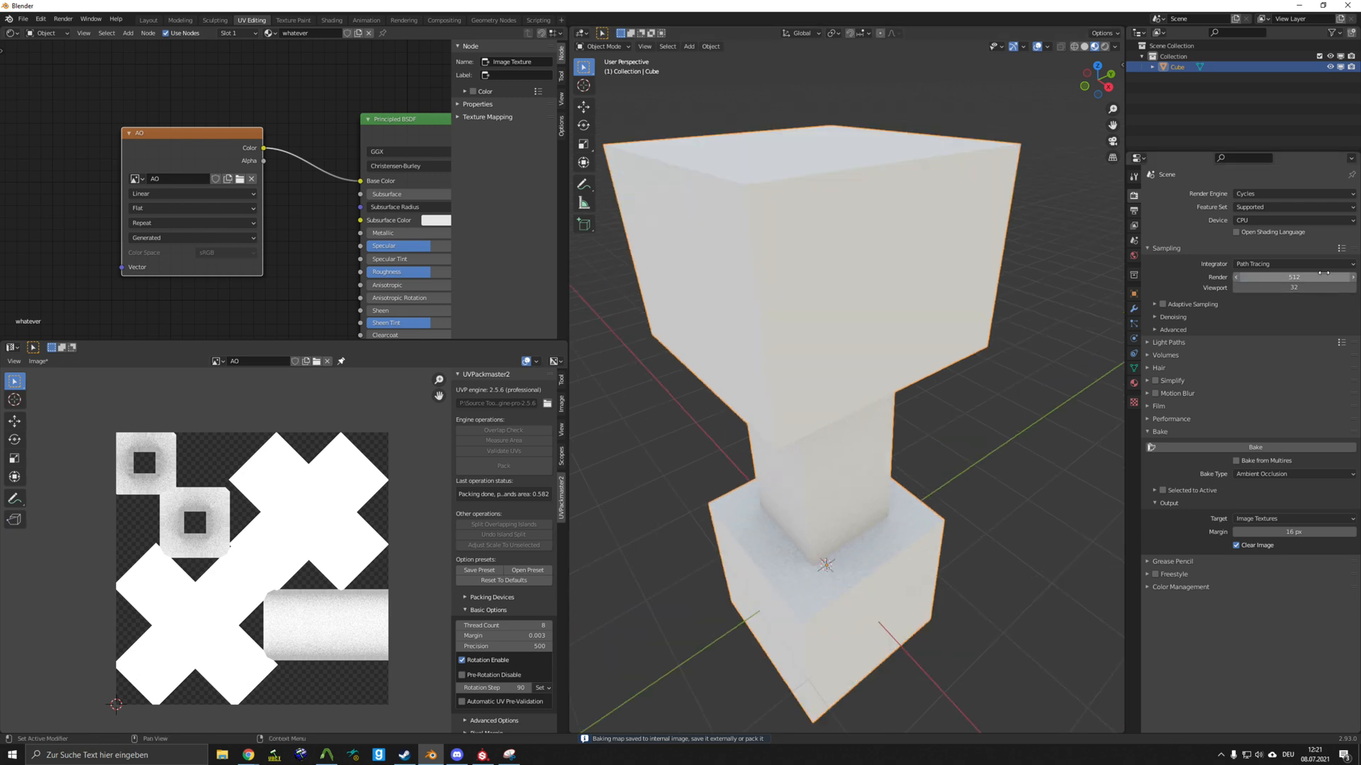
left_click(1255, 447)
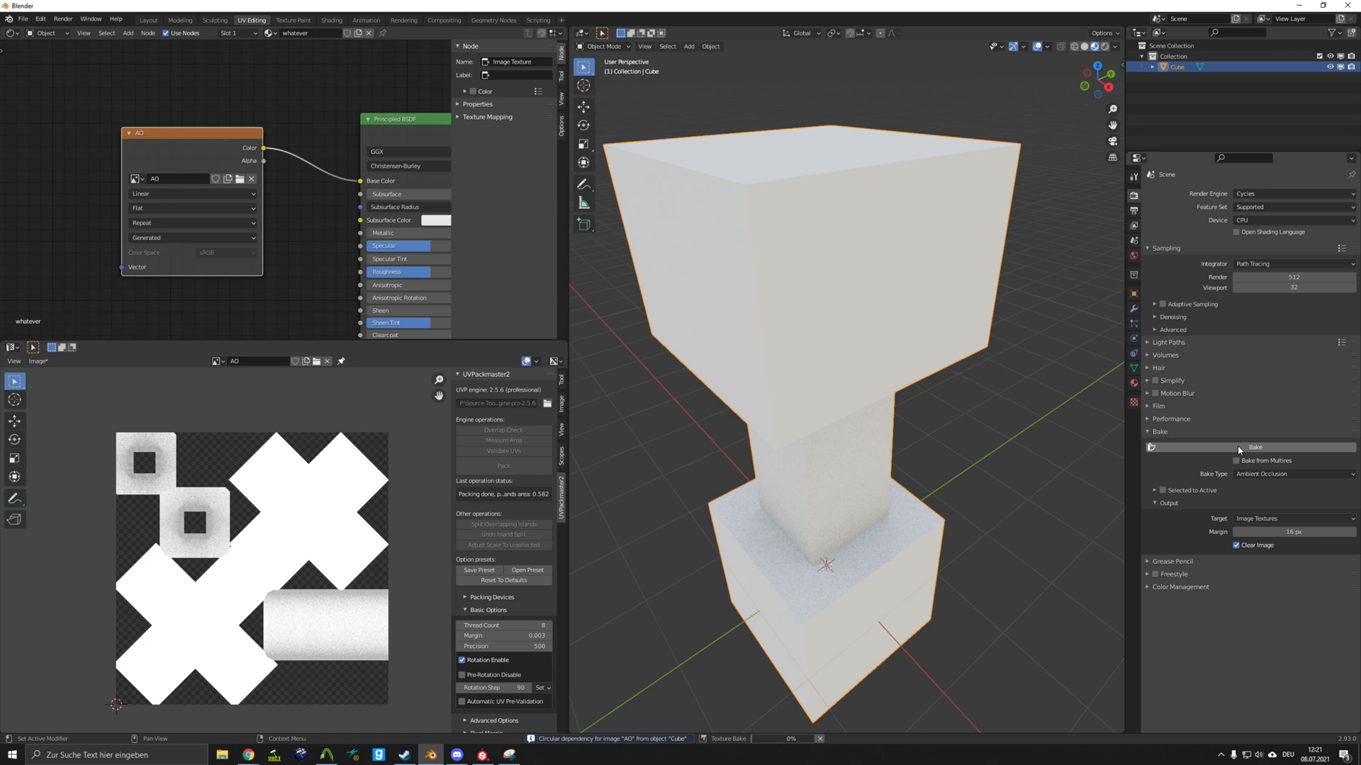
scroll(863, 472, "down", 3)
middle_click_drag(891, 486, 891, 469)
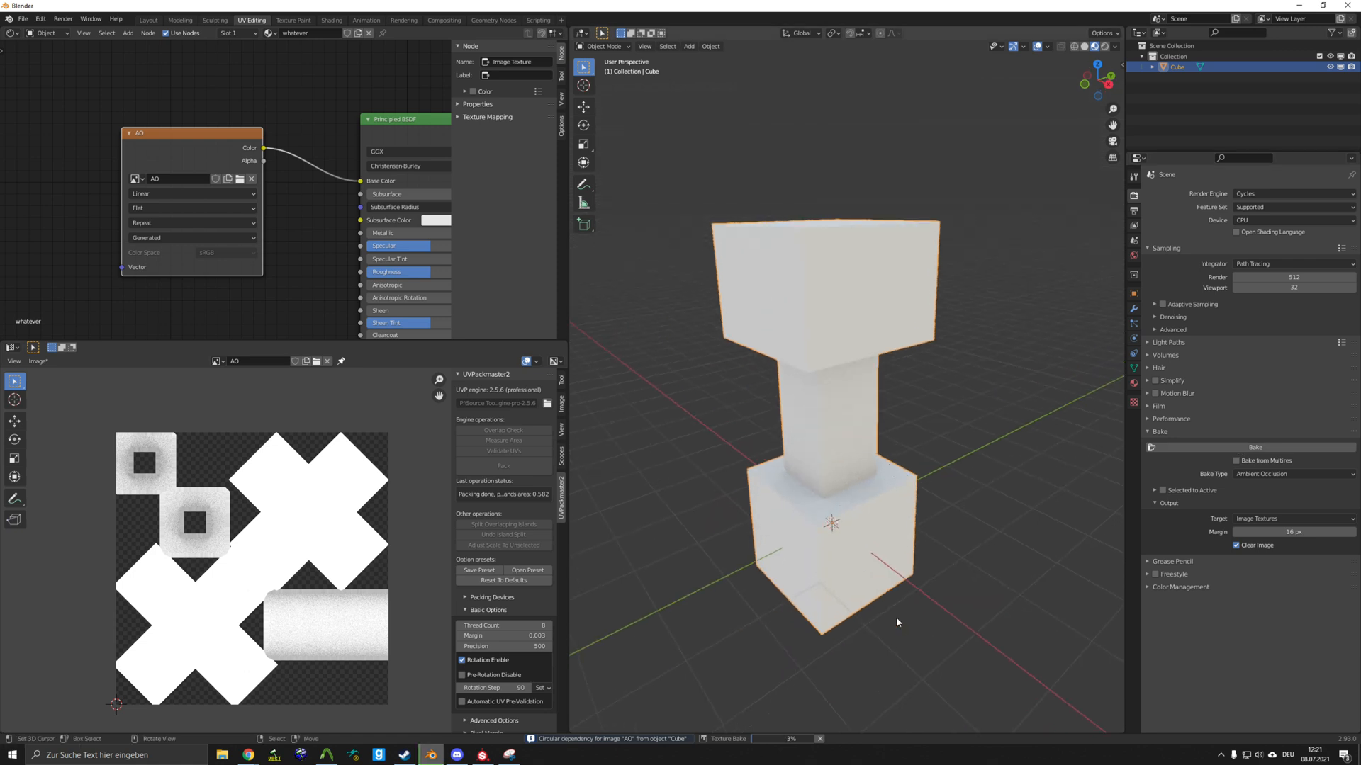
left_click(816, 737)
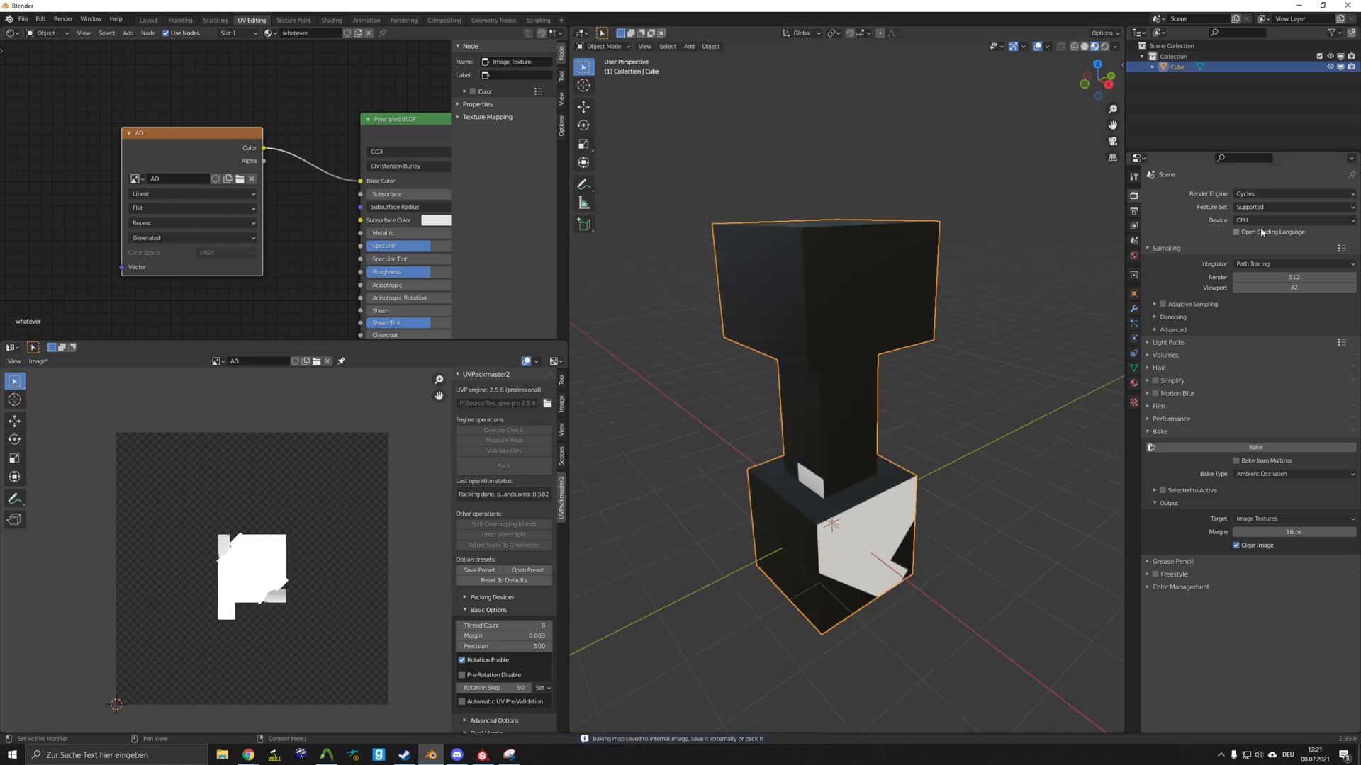
- Switch the Cycles render device to GPU Compute and start baking the ambient occlusion
left_click(1261, 220)
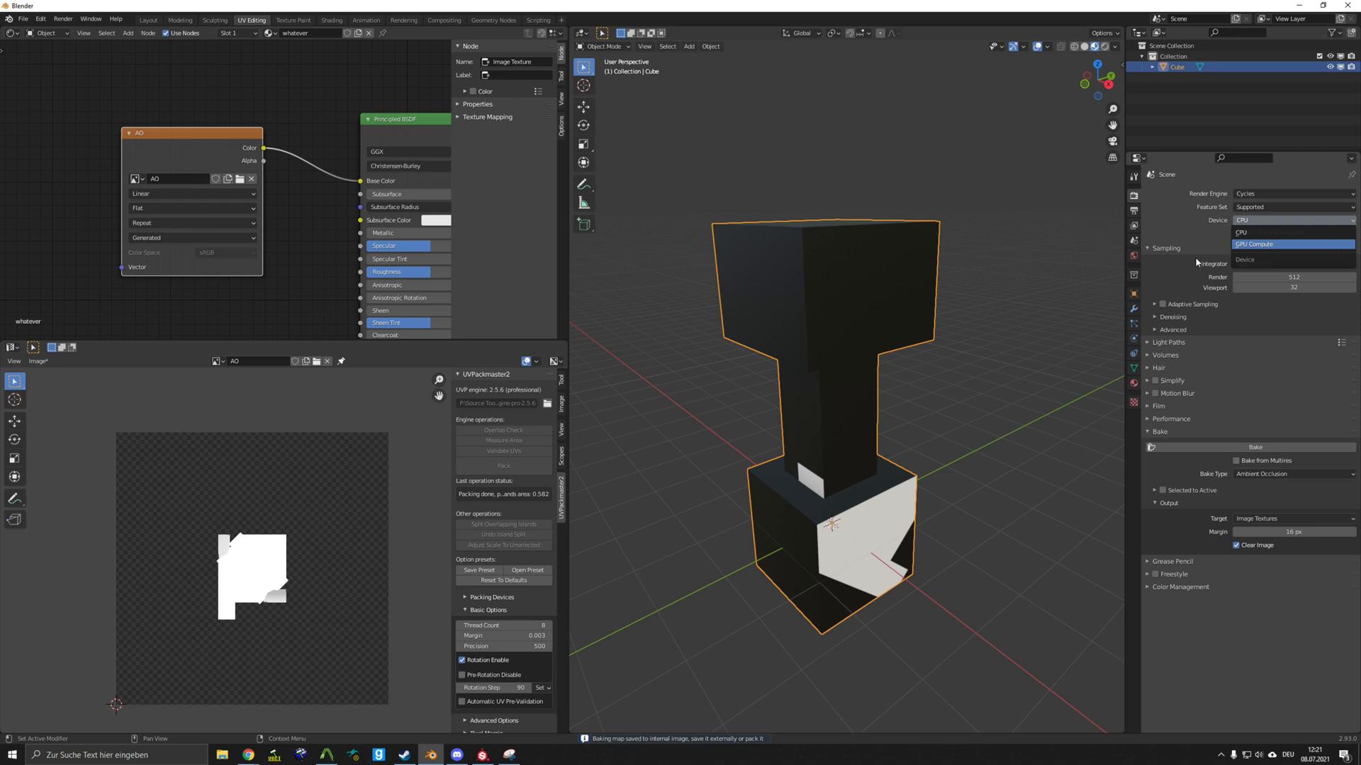
left_click(1269, 244)
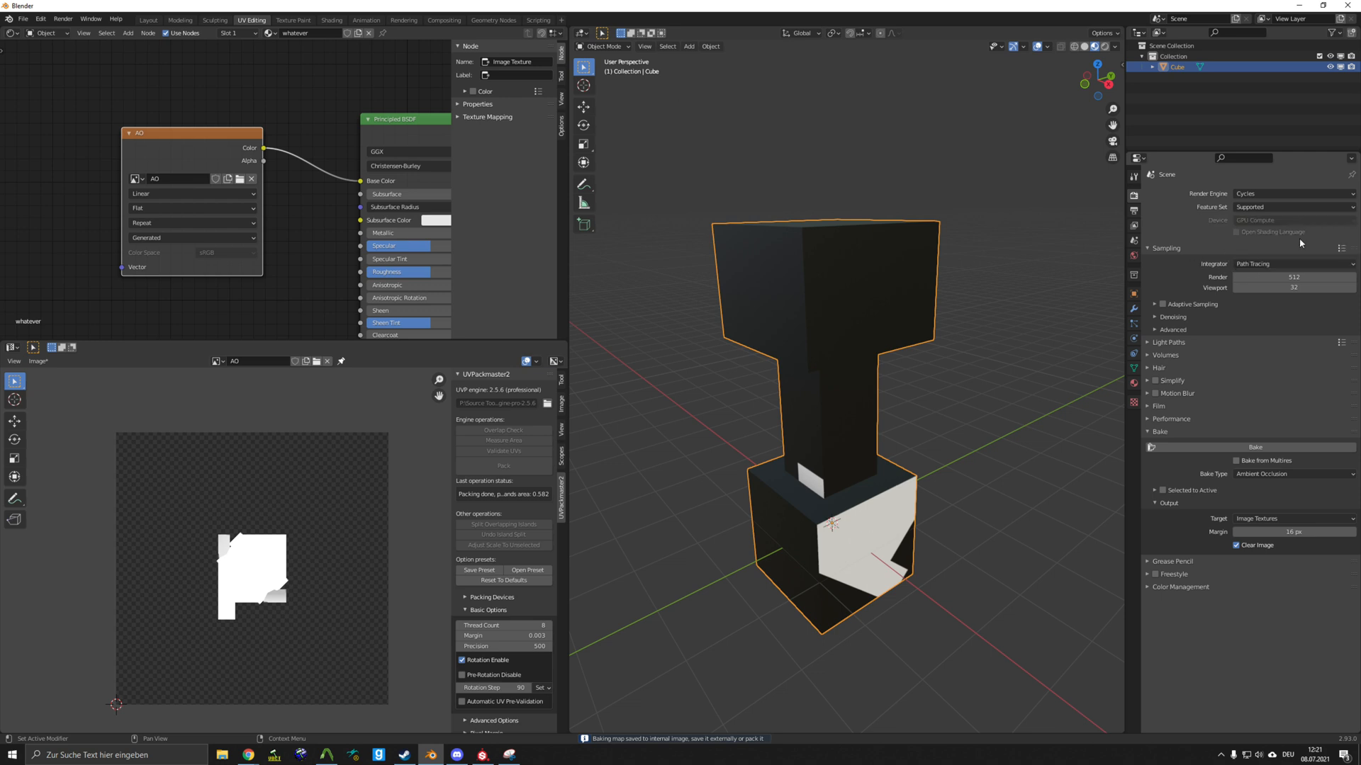
left_click(1268, 447)
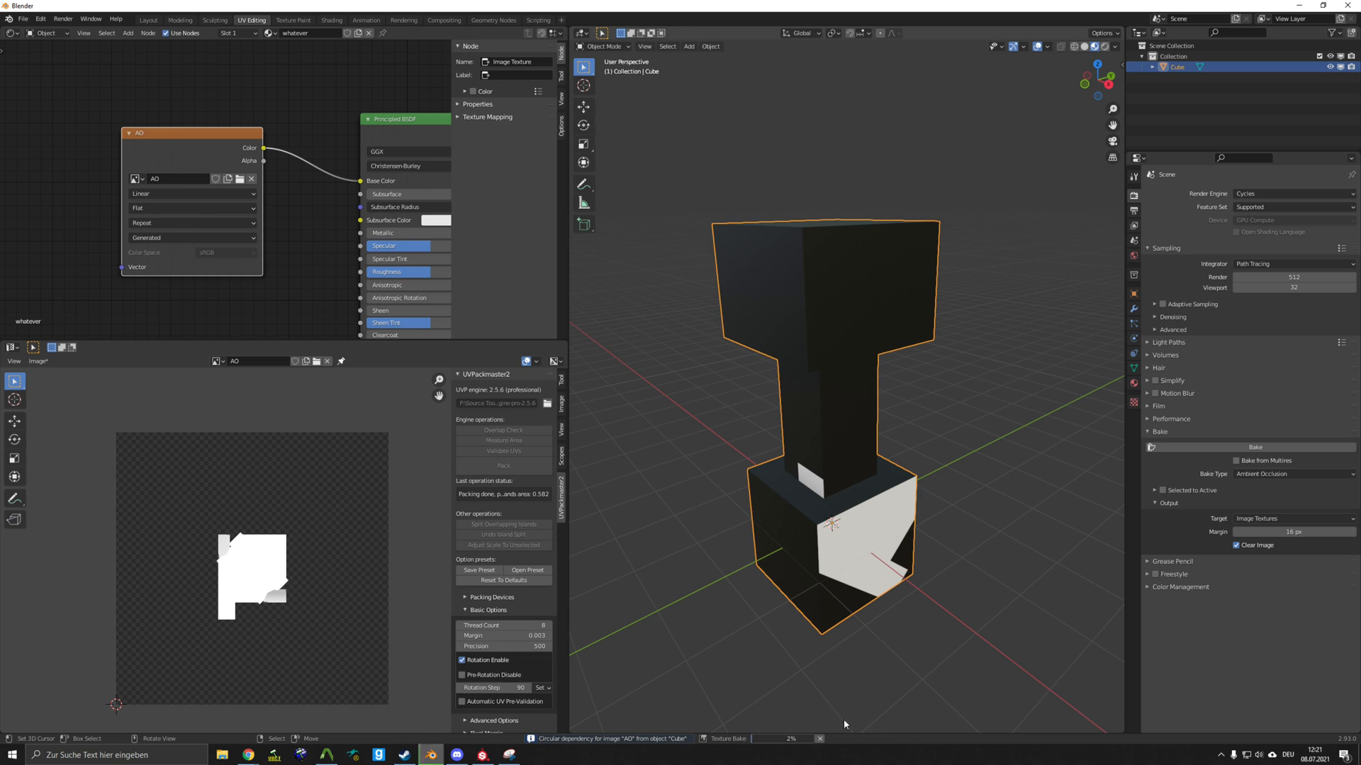
- Set the render samples to 128, bake the ambient occlusion, and inspect the result on the mesh and in the AO image
left_click(1282, 279)
key("Return")
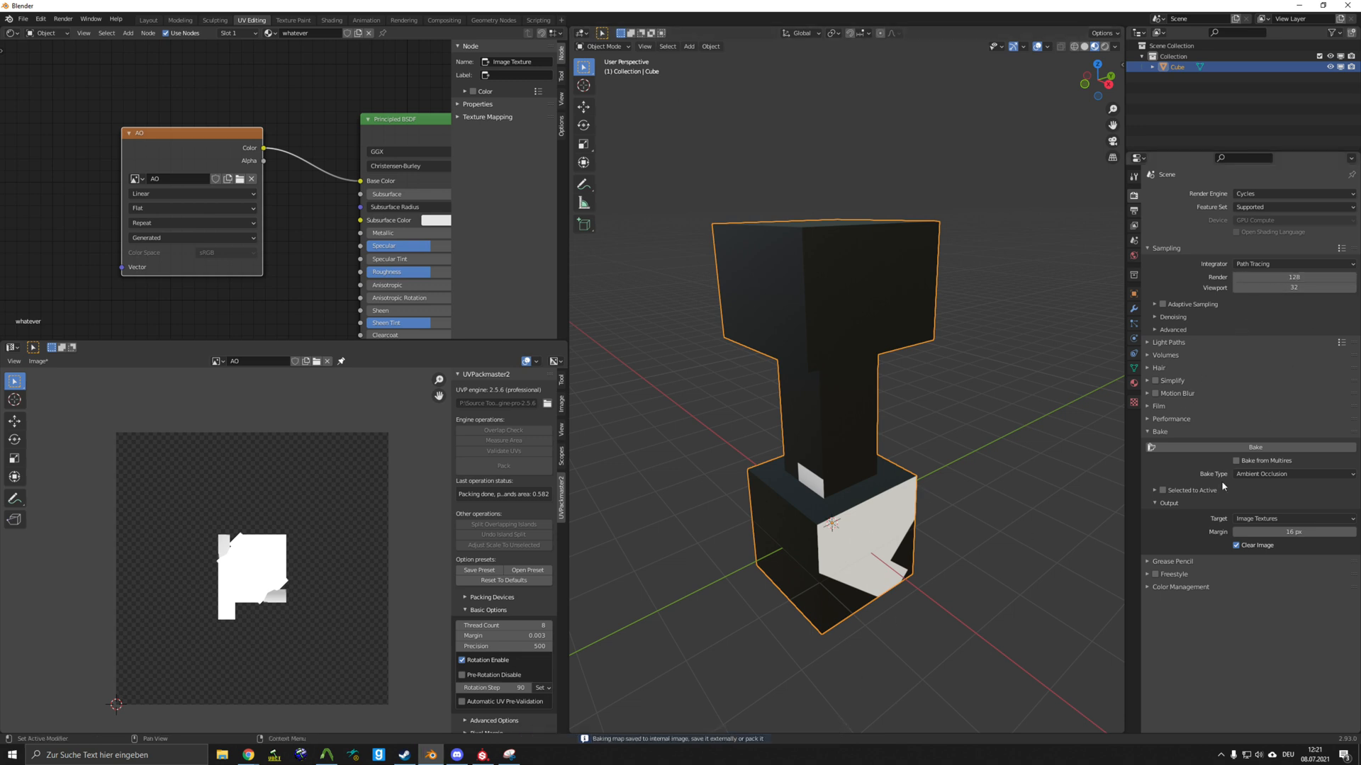
left_click(1241, 451)
middle_click_drag(845, 422, 883, 440)
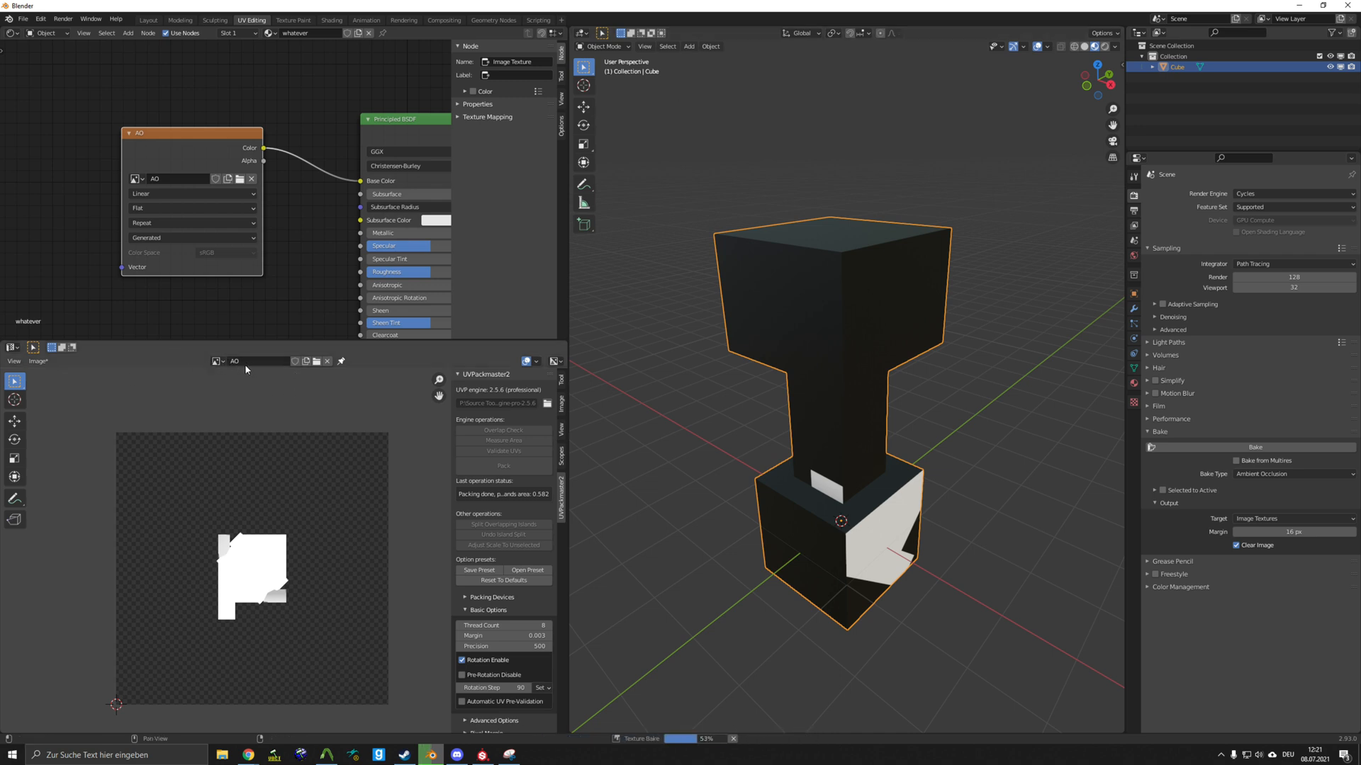
mouse_move(273, 520)
middle_mouse_down()
mouse_move(247, 504)
mouse_move(304, 516)
mouse_move(295, 524)
middle_mouse_up()
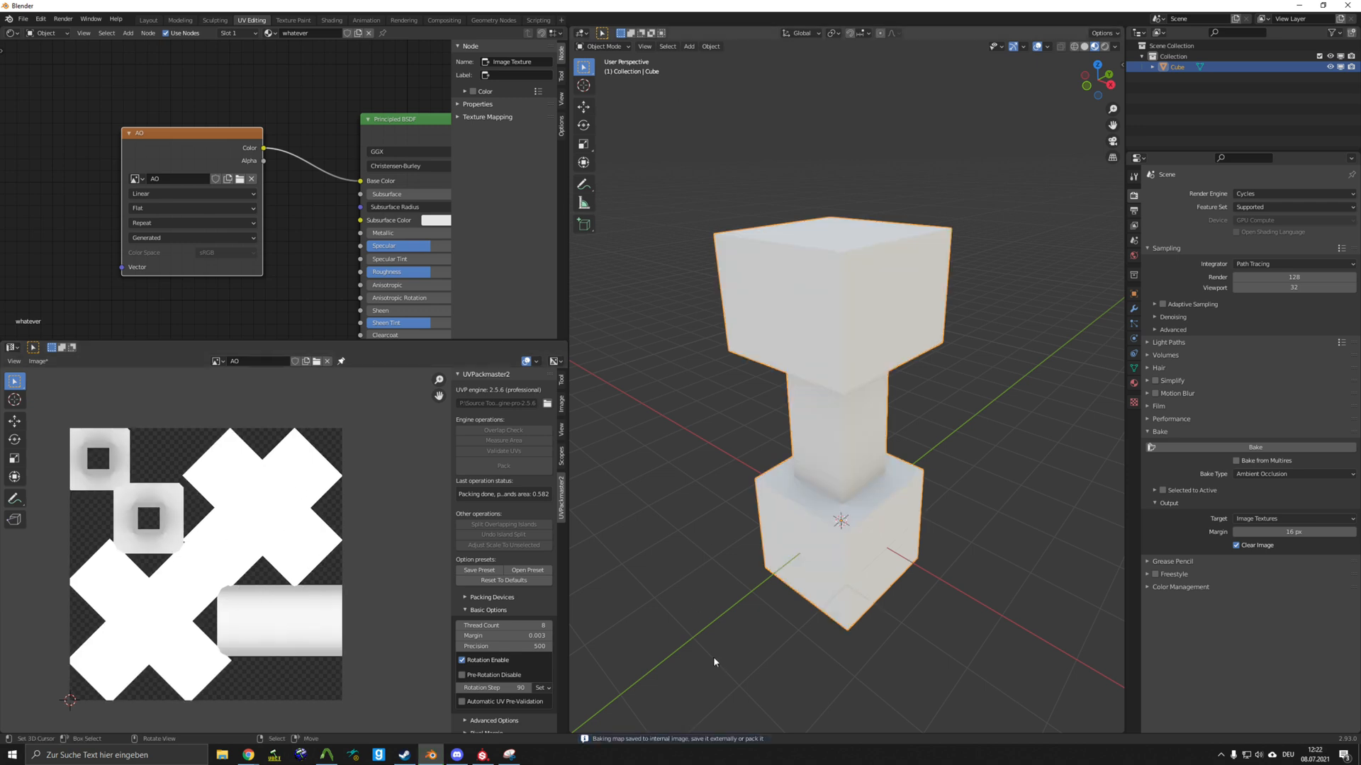
middle_click_drag(749, 522, 709, 532)
scroll(206, 567, "up", 3)
scroll(182, 598, "down", 3)
scroll(178, 593, "up", 3)
scroll(178, 591, "down", 3)
- Open the Save As dialog for the baked AO image and close it without saving
left_click(39, 361)
left_click(67, 459)
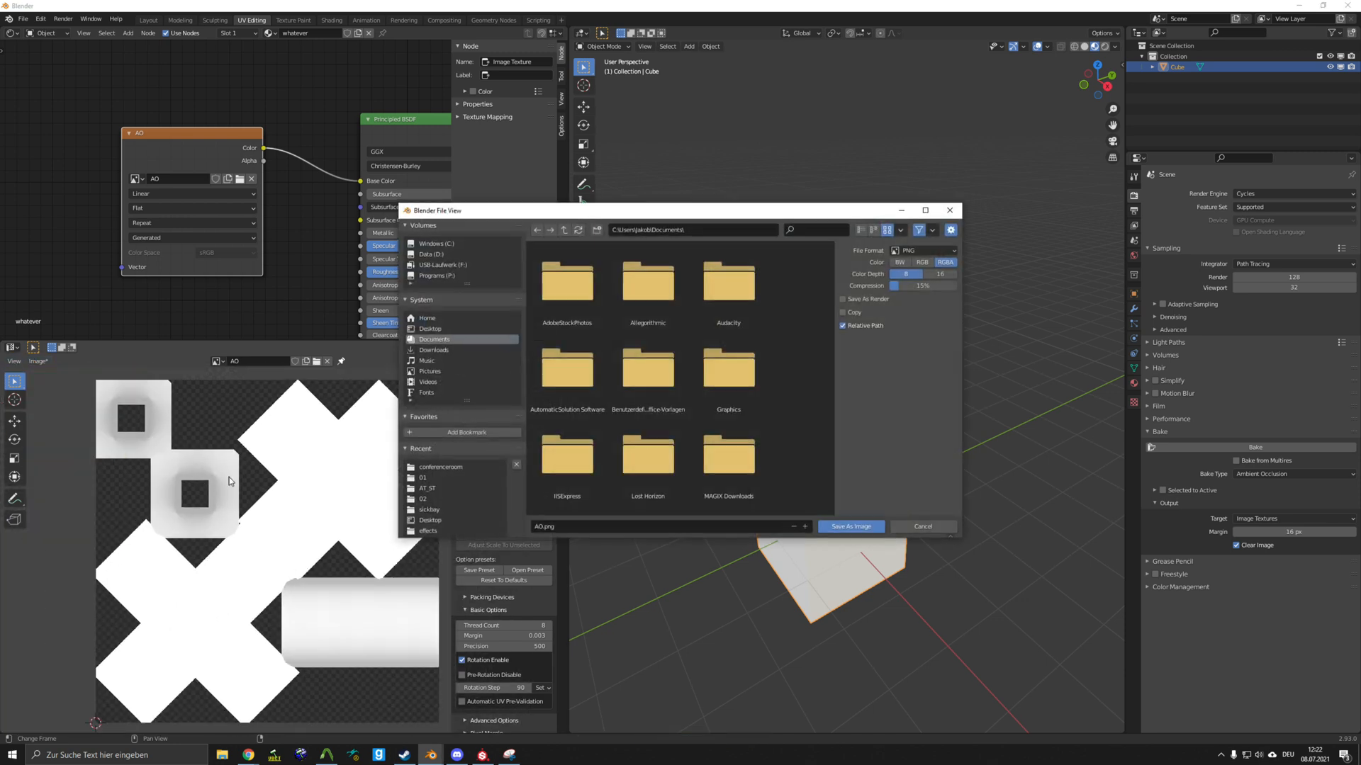
left_click(950, 211)
- Enter Edit Mode and add four evenly spaced loop cuts around the column connecting the two blocks
middle_click_drag(843, 528, 854, 461)
key("alt+a")
scroll(884, 418, "up", 5)
scroll(808, 459, "down", 5)
key("a")
key("Tab")
middle_click_drag(997, 480, 836, 473)
key("alt+a")
middle_click_drag(832, 461, 826, 426)
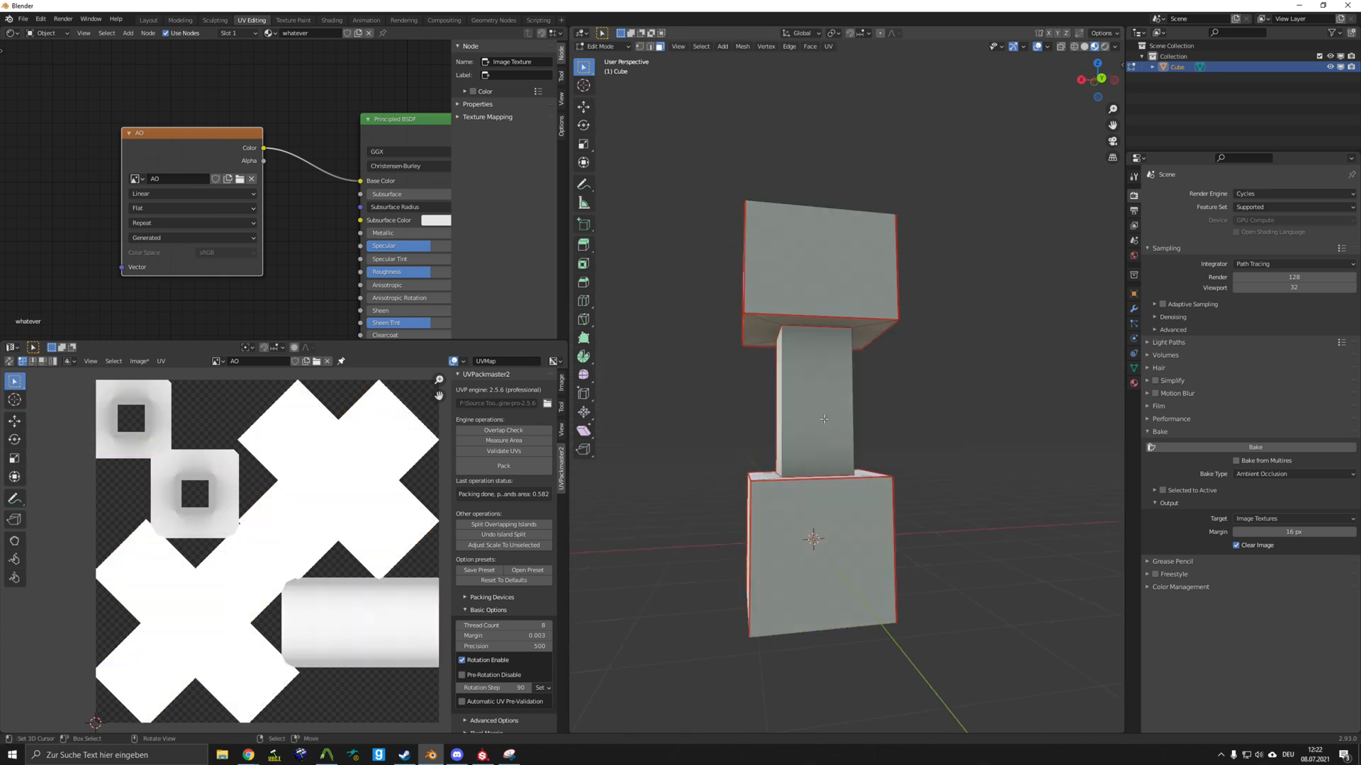
key("ctrl+r")
scroll(805, 394, "up", 3)
left_click(805, 394)
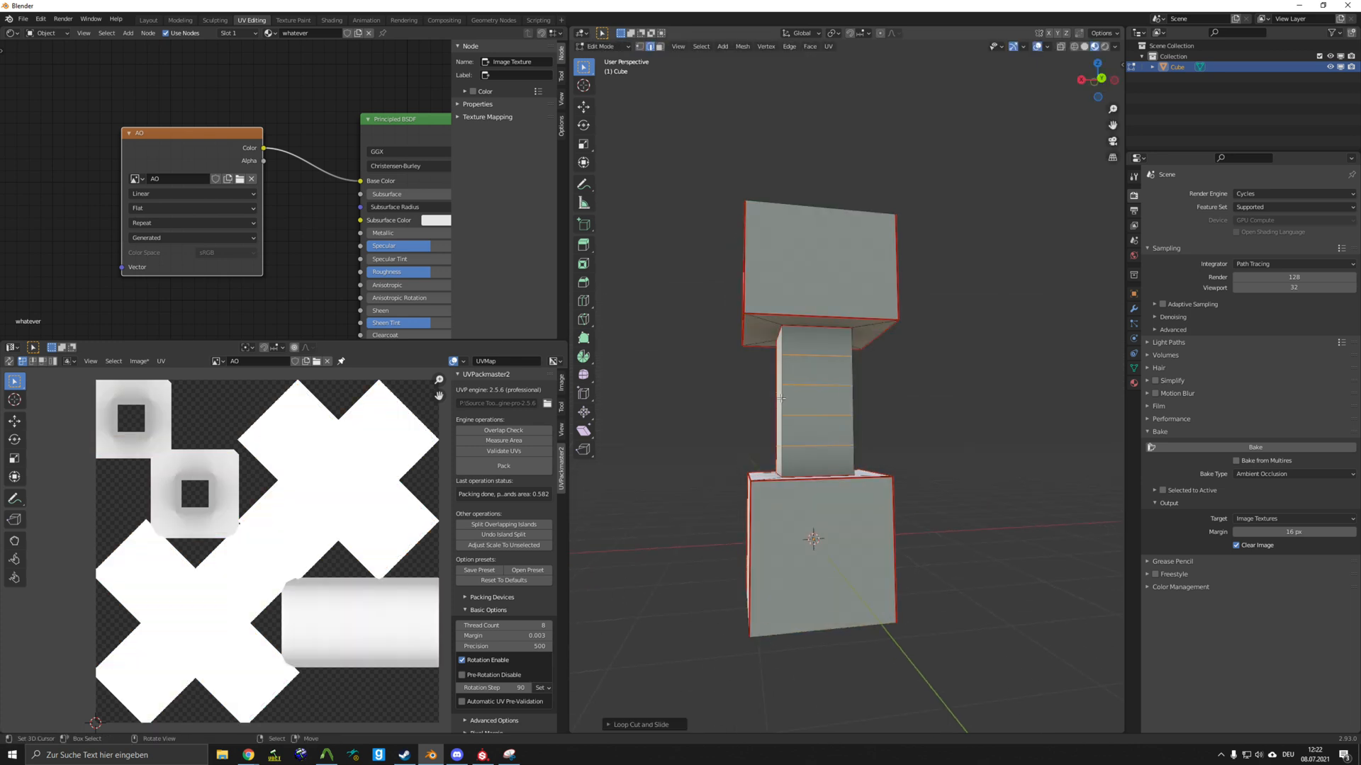
- Extrude the second and fourth face segments on one side of the column about 0.63 m outward, and return to Object Mode
left_click(659, 47)
right_click(816, 371)
right_click(816, 431, "shift")
middle_click_drag(816, 431, 878, 458)
key("e")
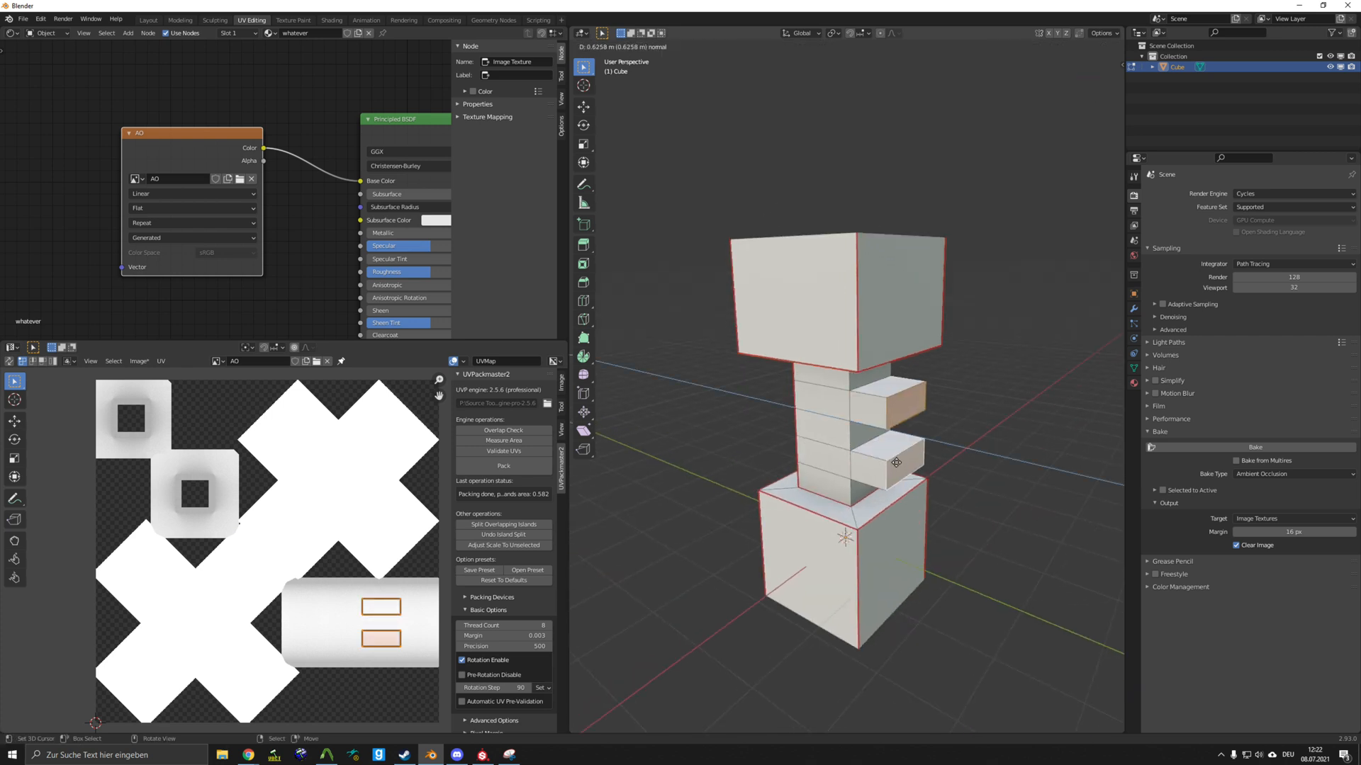
left_click(897, 462)
key("Tab")
- Set the render samples to 10, rebake the ambient occlusion, and inspect the shading around the extruded blocks
left_click(1294, 279)
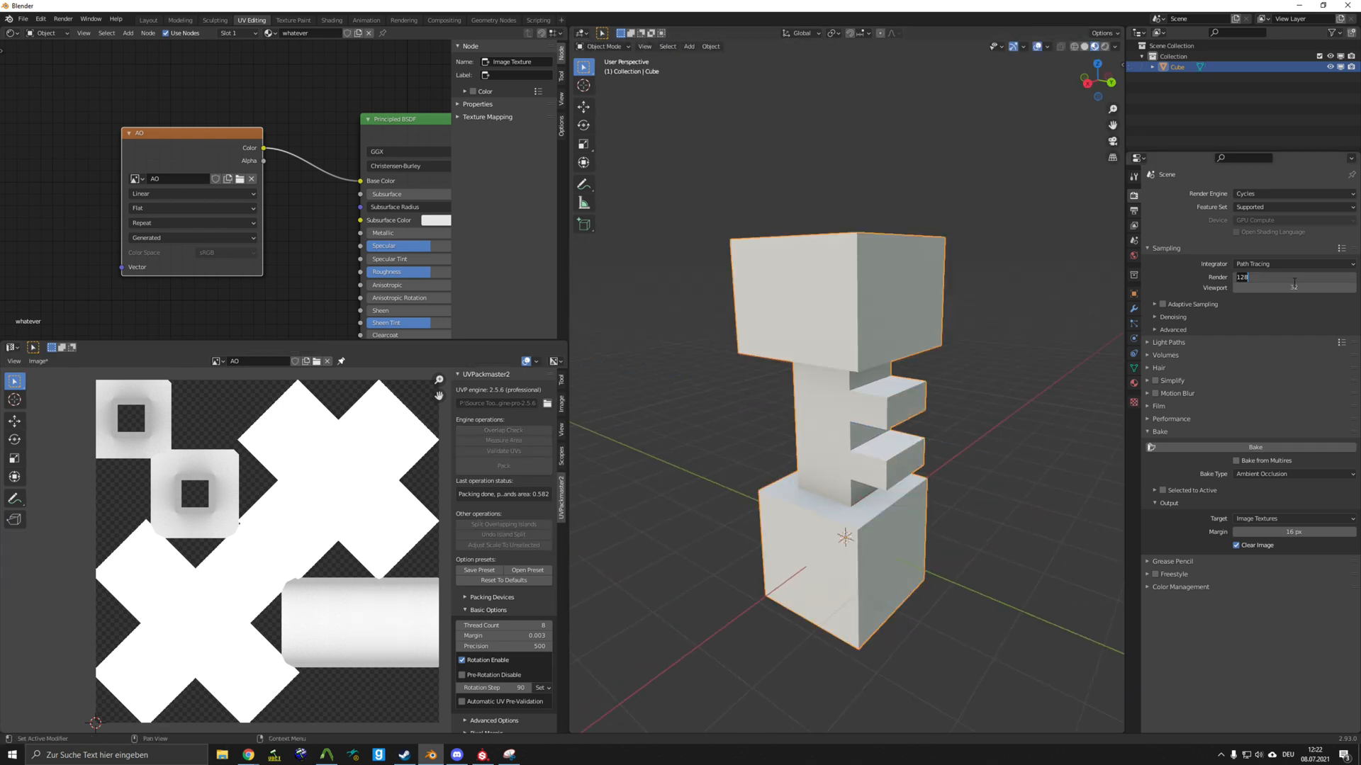
type("10")
key("Return")
left_click(1275, 447)
middle_click_drag(931, 477, 911, 444)
scroll(957, 453, "up", 5)
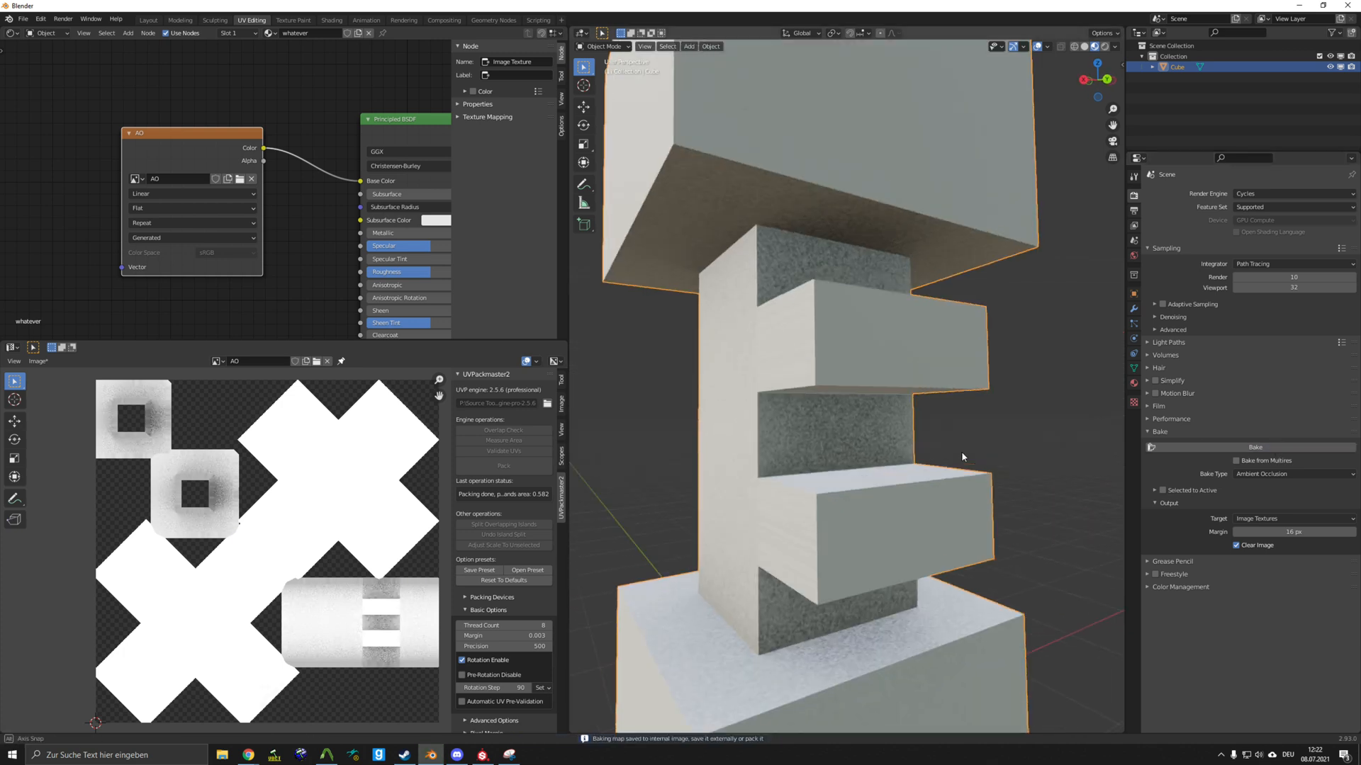